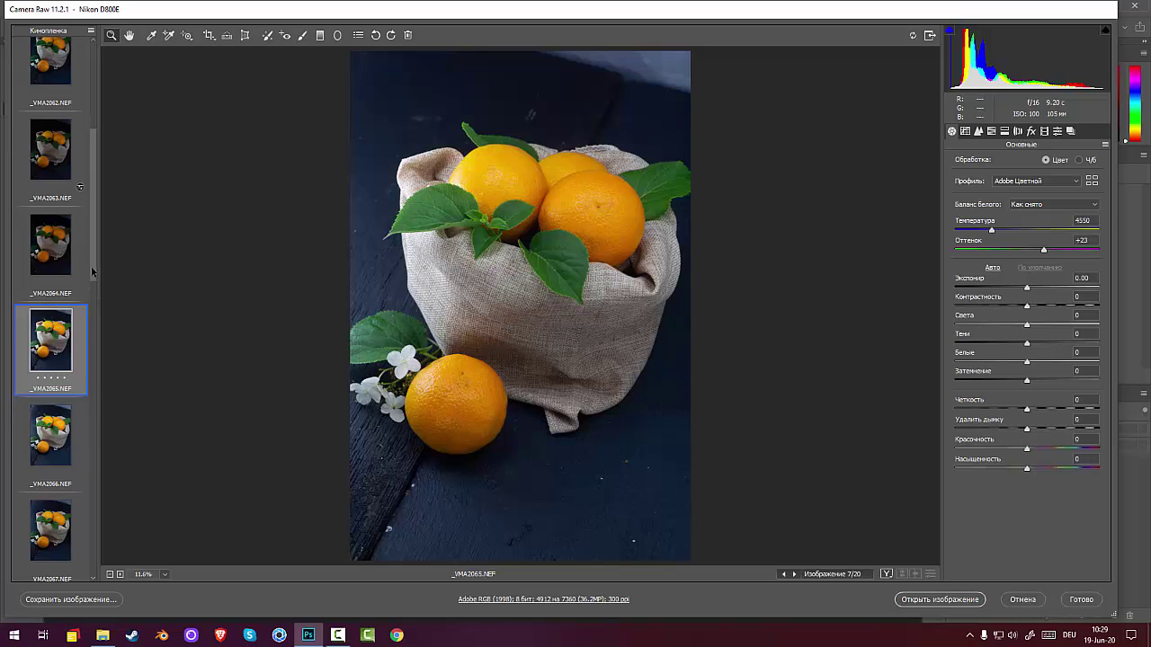
- Preview the brighter shots _VMA2066.NEF, _VMA2067.NEF and _VMA2068.NEF in turn to compare their lighting
drag(91, 268, 83, 312)
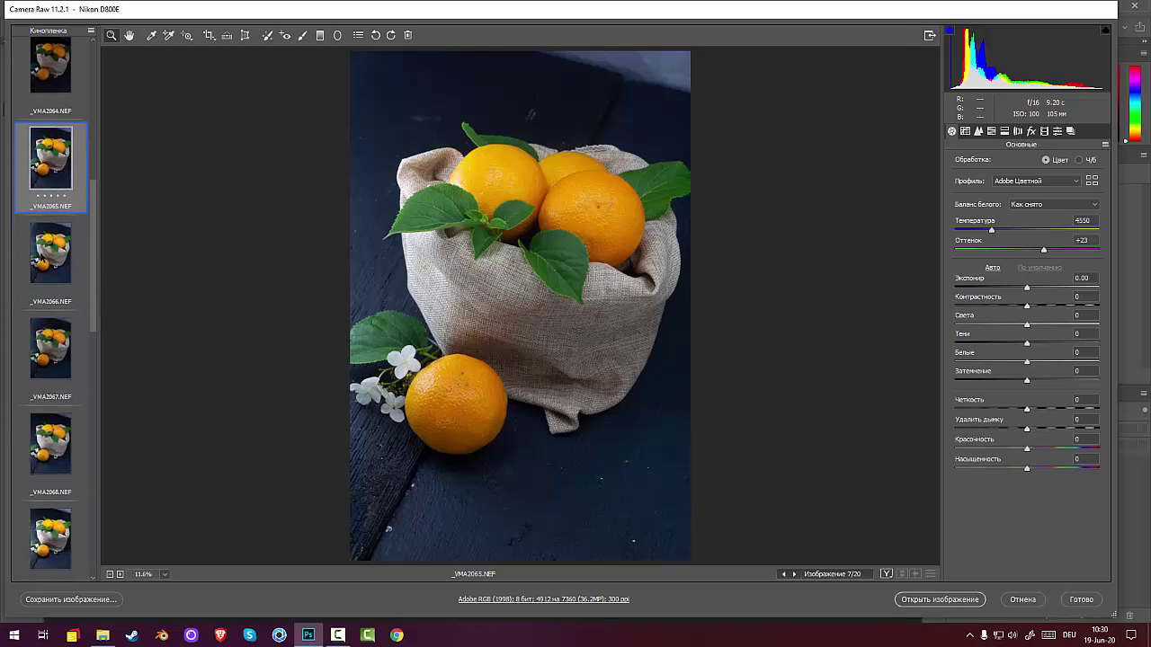
click(41, 258)
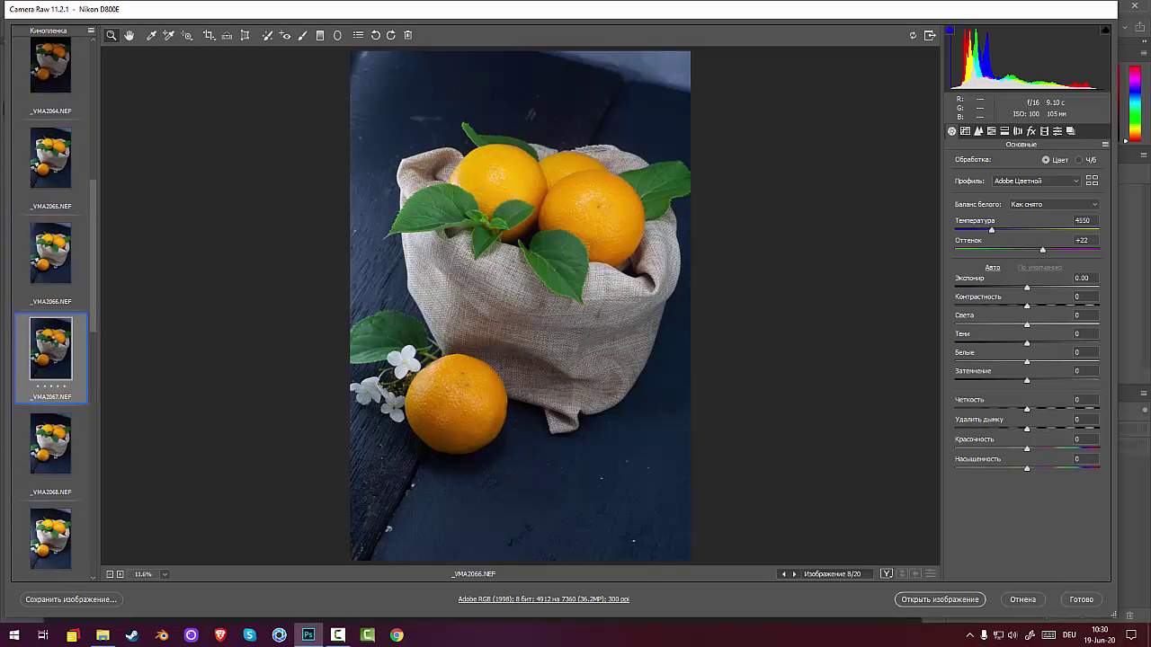
click(51, 342)
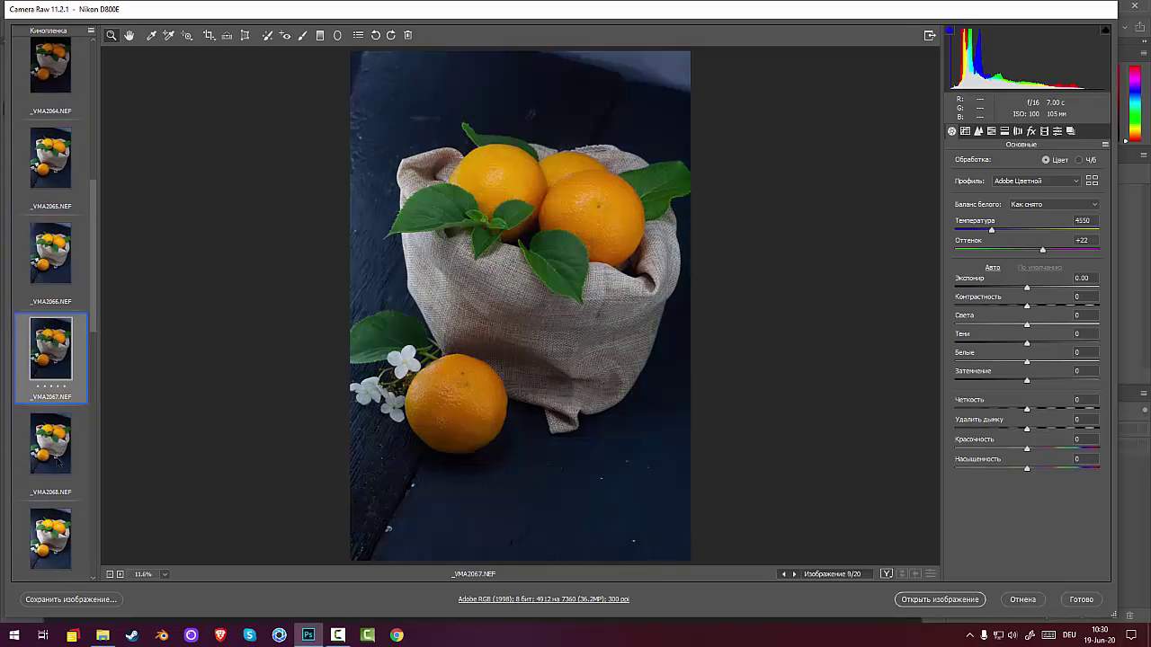
click(58, 460)
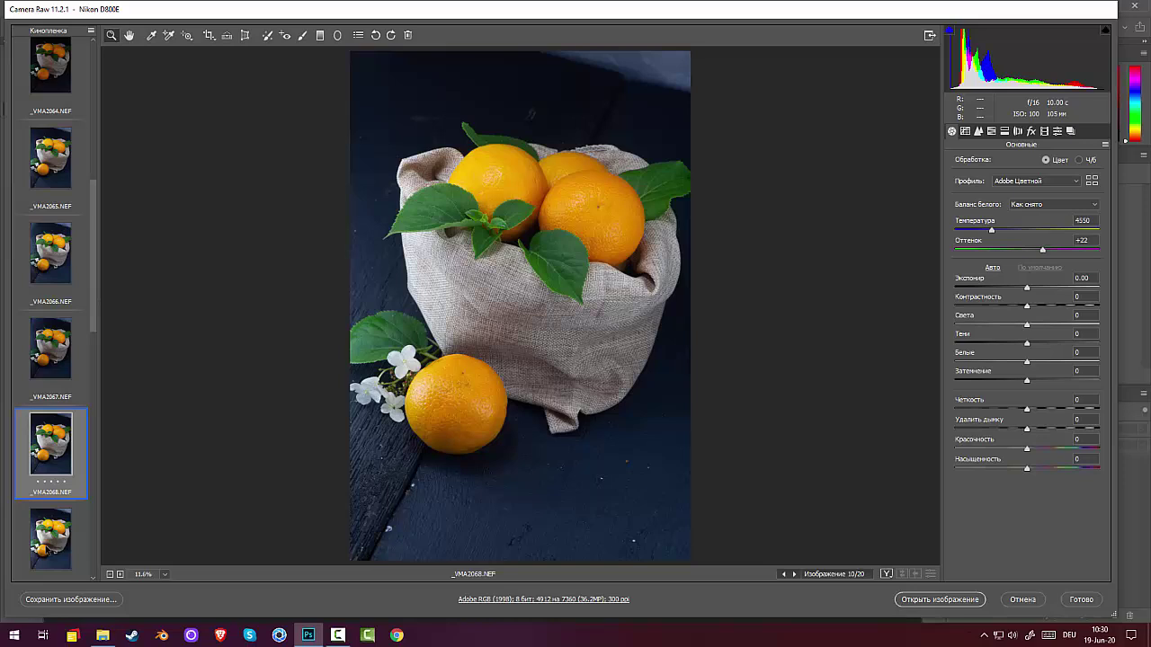
click(64, 482)
- Review the last frames of the filmstrip backwards from _VMA2078.NEF to _VMA2073.NEF, comparing how the light falls on the oranges
drag(96, 329, 99, 573)
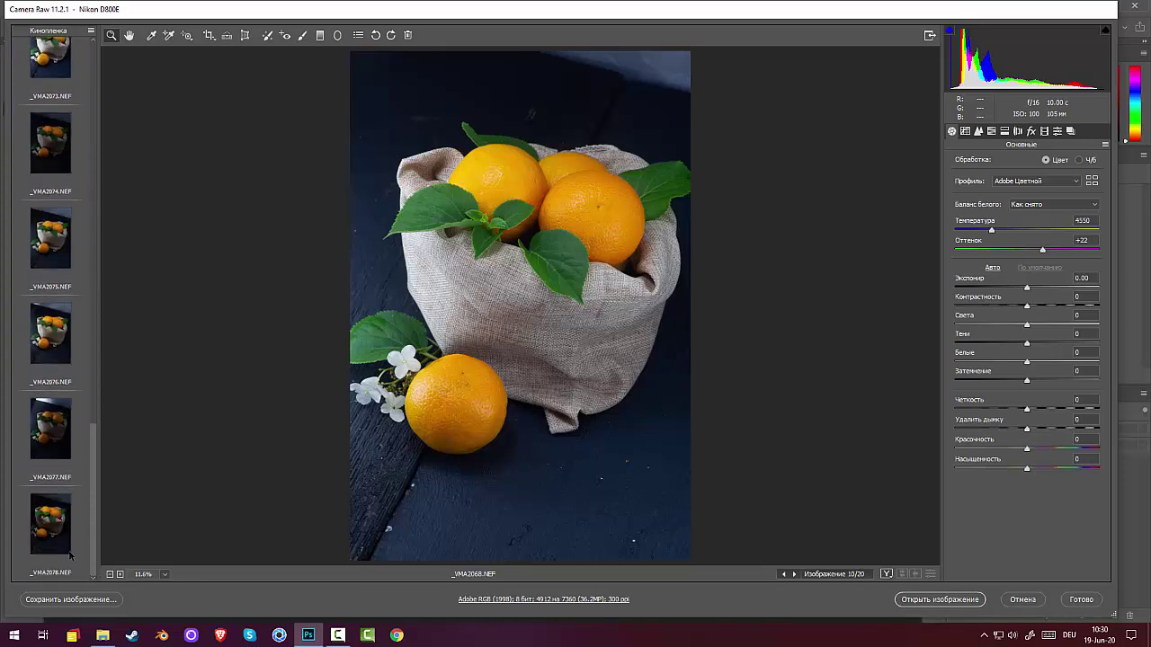
click(49, 530)
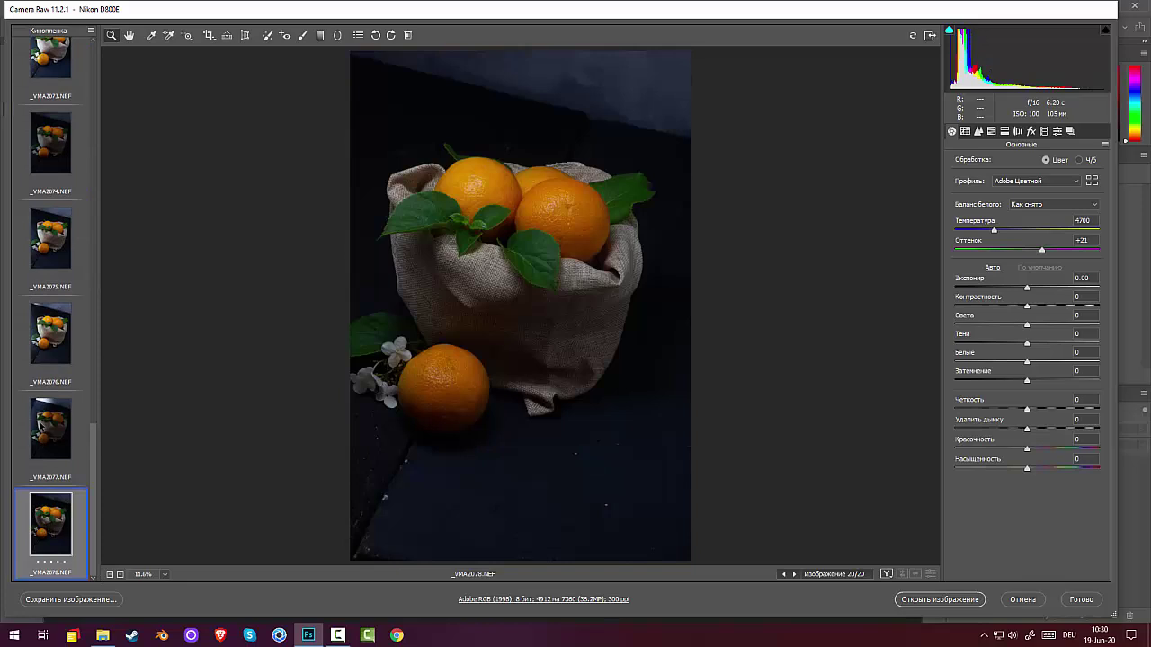
click(41, 426)
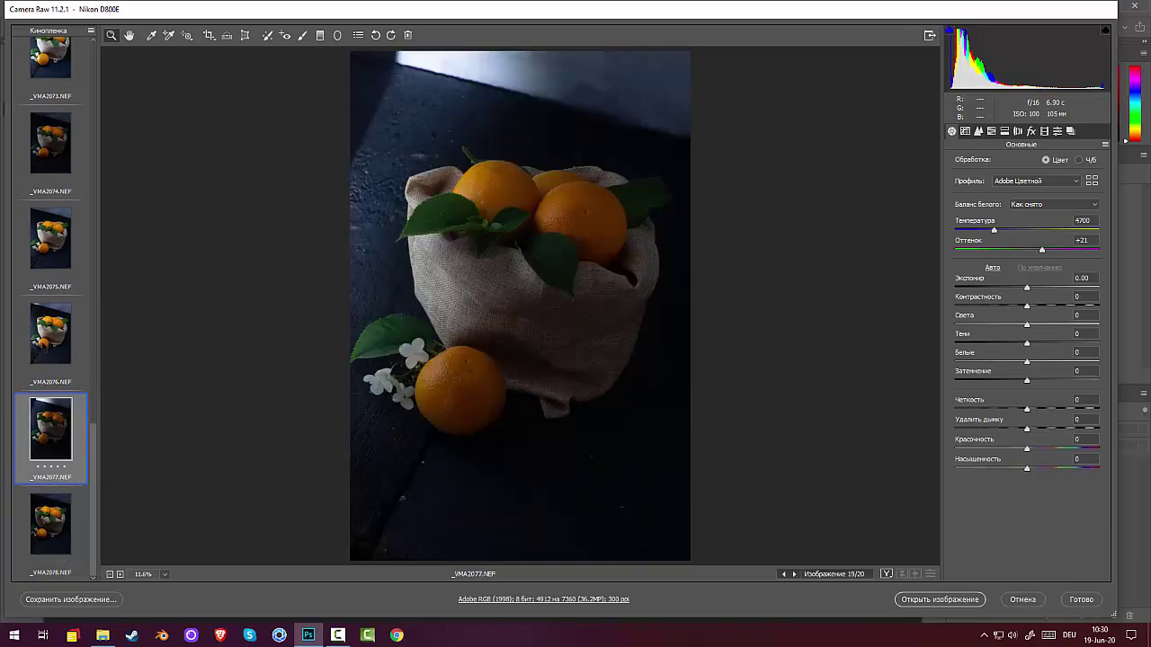
click(41, 345)
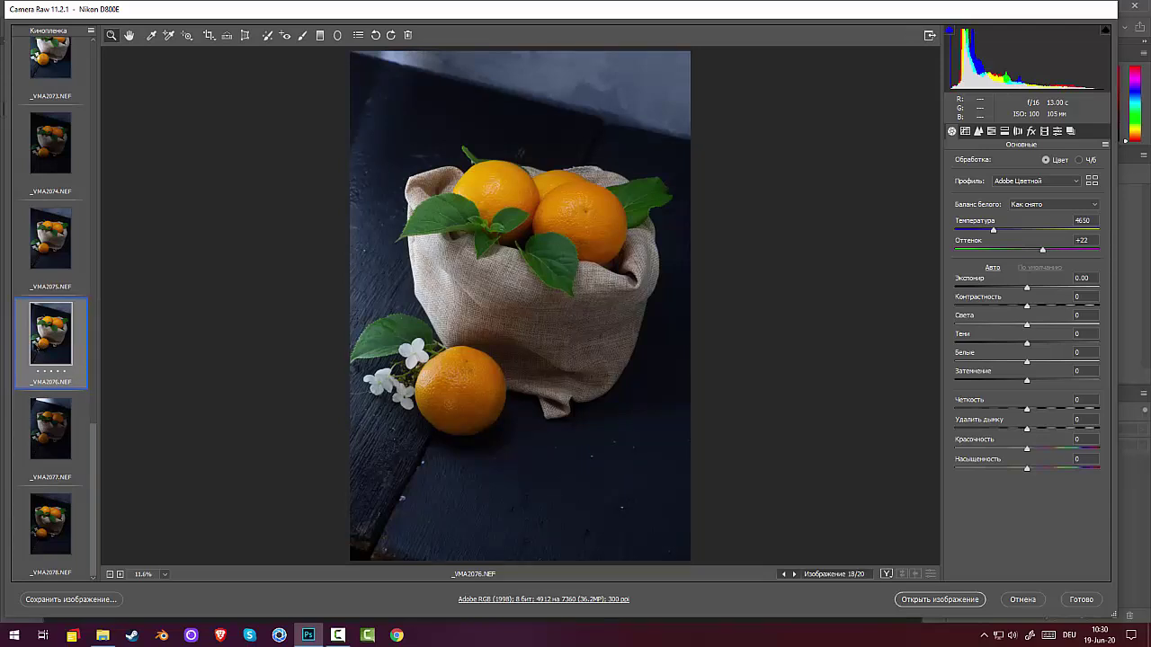
click(45, 245)
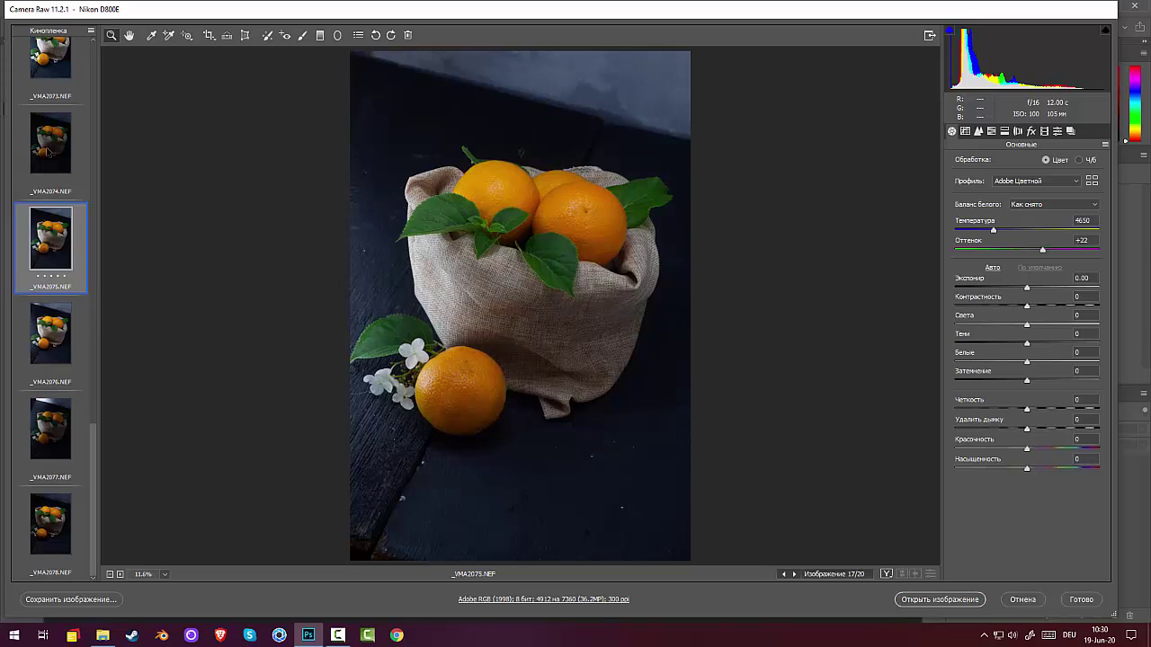
click(48, 148)
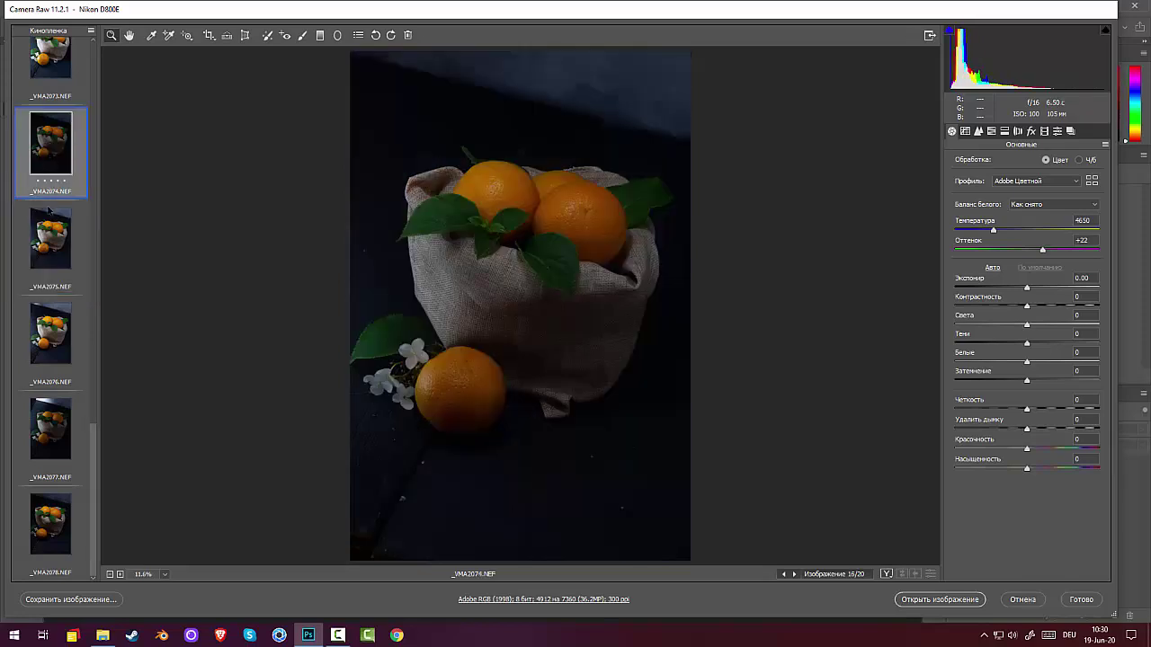
click(59, 245)
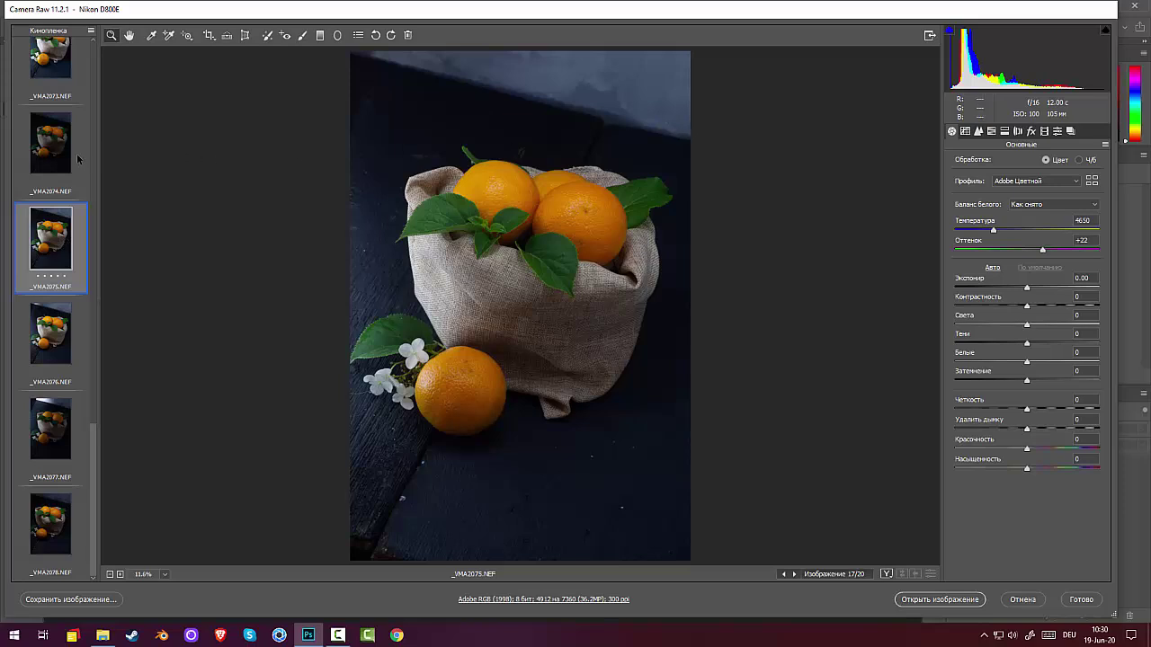
click(52, 64)
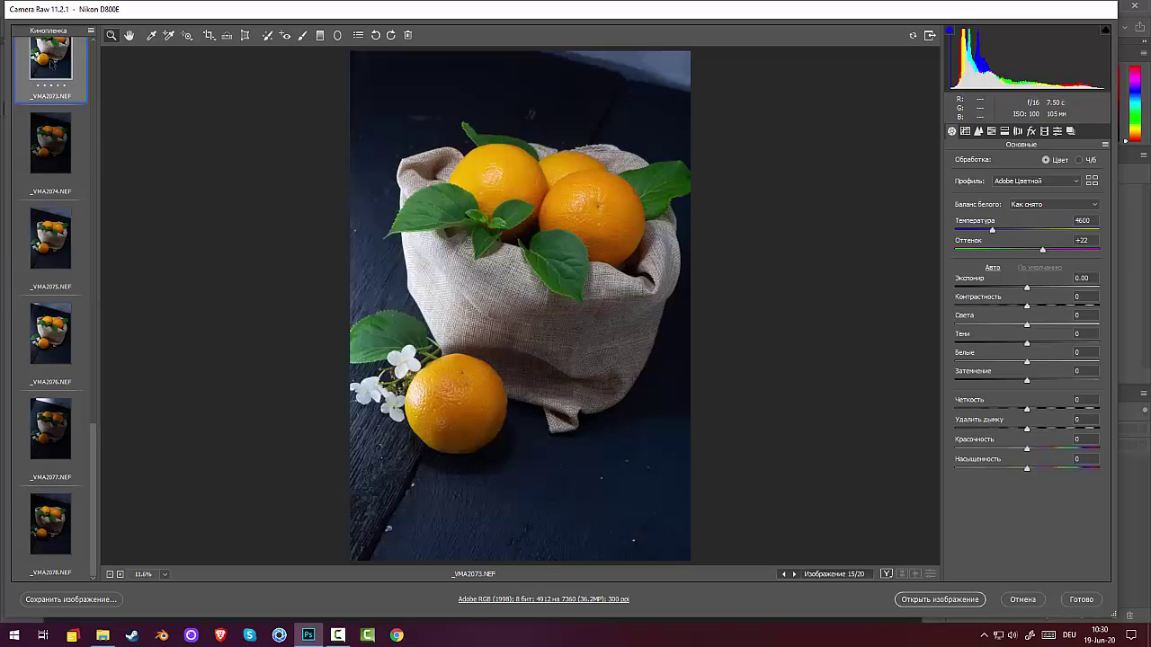
- Compare the dark and bright shots from _VMA2074.NEF through _VMA2078.NEF again to choose a frame for processing
click(58, 142)
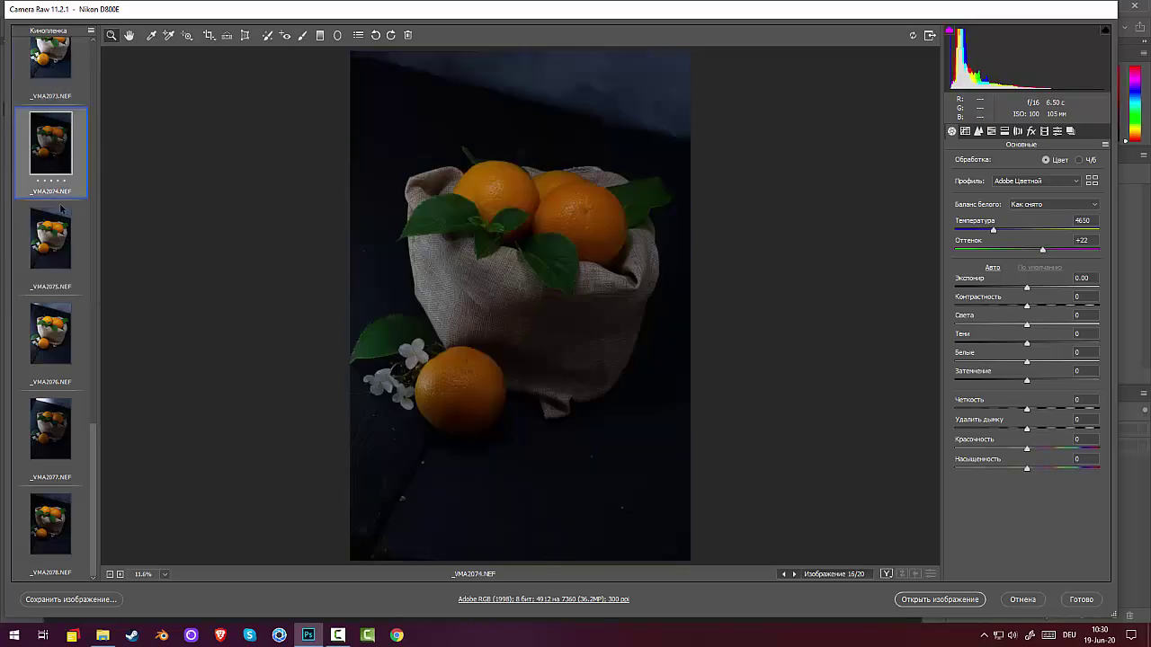
click(52, 240)
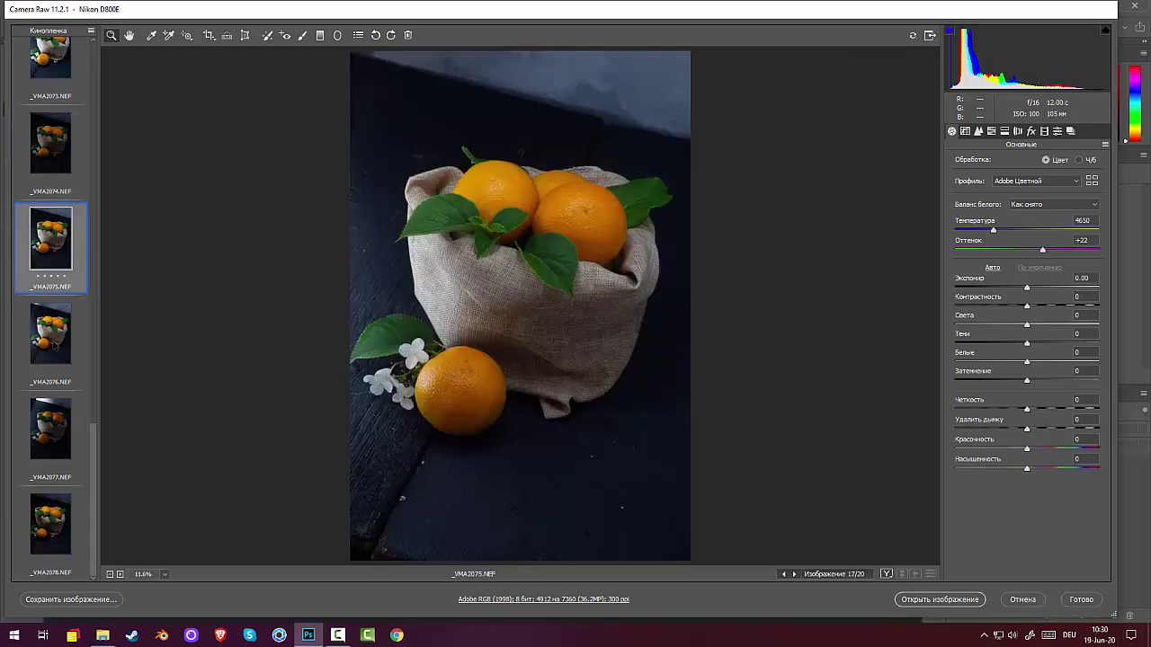
click(54, 362)
click(52, 431)
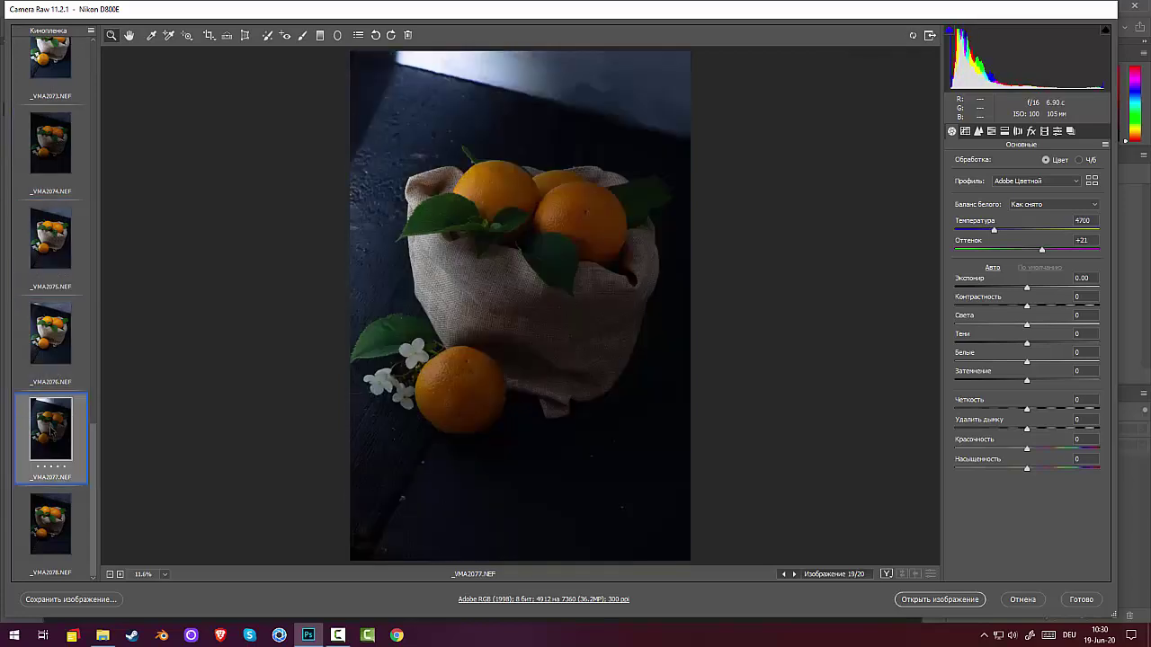
click(52, 522)
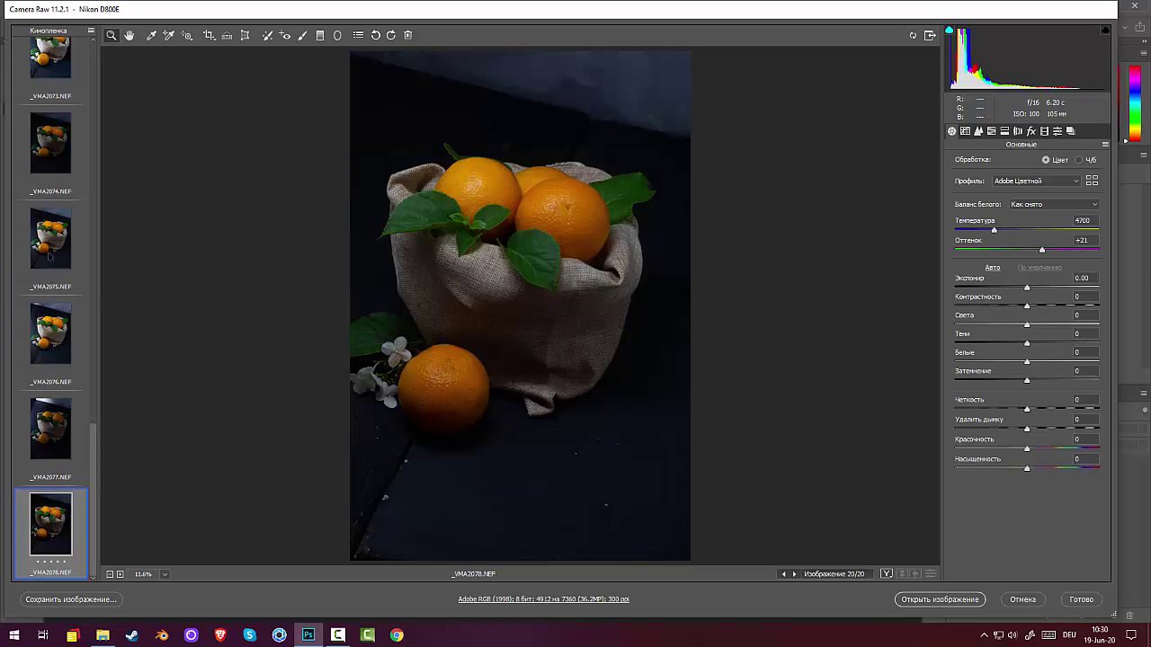
click(49, 260)
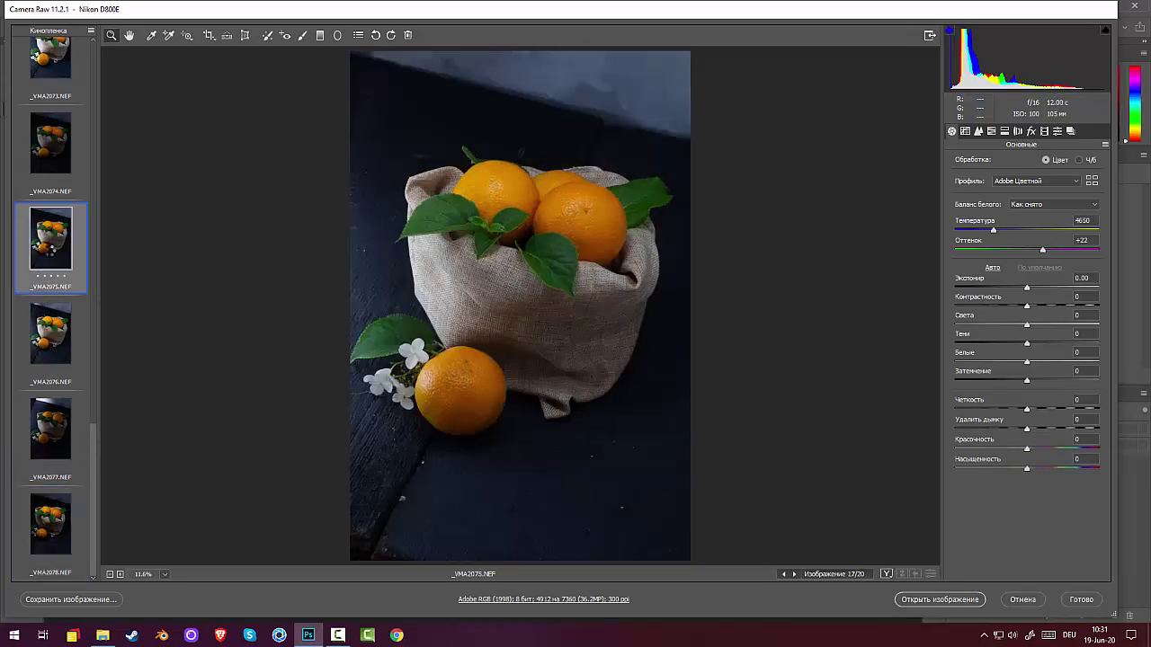
click(54, 160)
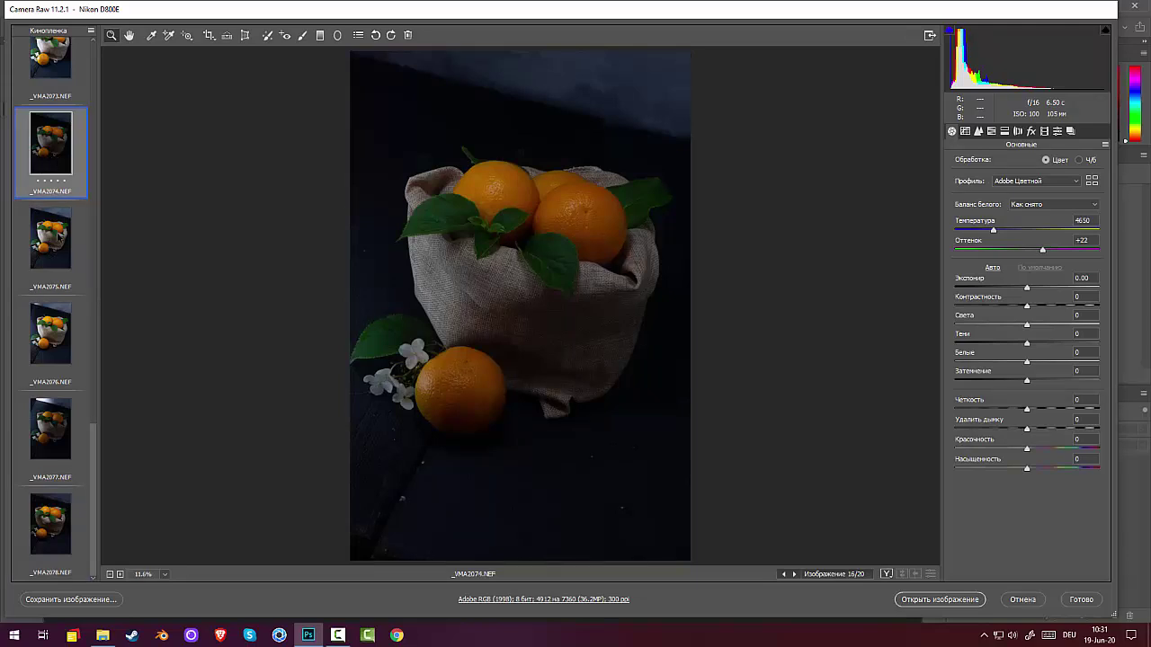
- For _VMA2075.NEF, set temperature 5750, tint +18, highlights -61, shadows +26, whites +25 and blacks +17
click(60, 233)
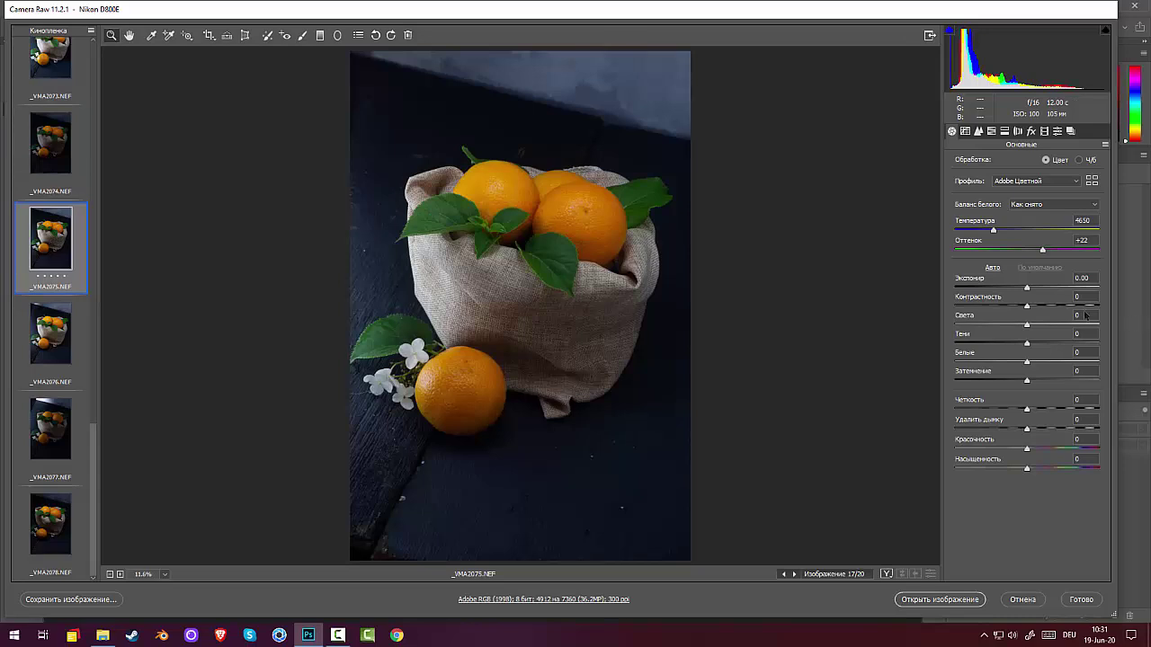
drag(994, 232, 1042, 257)
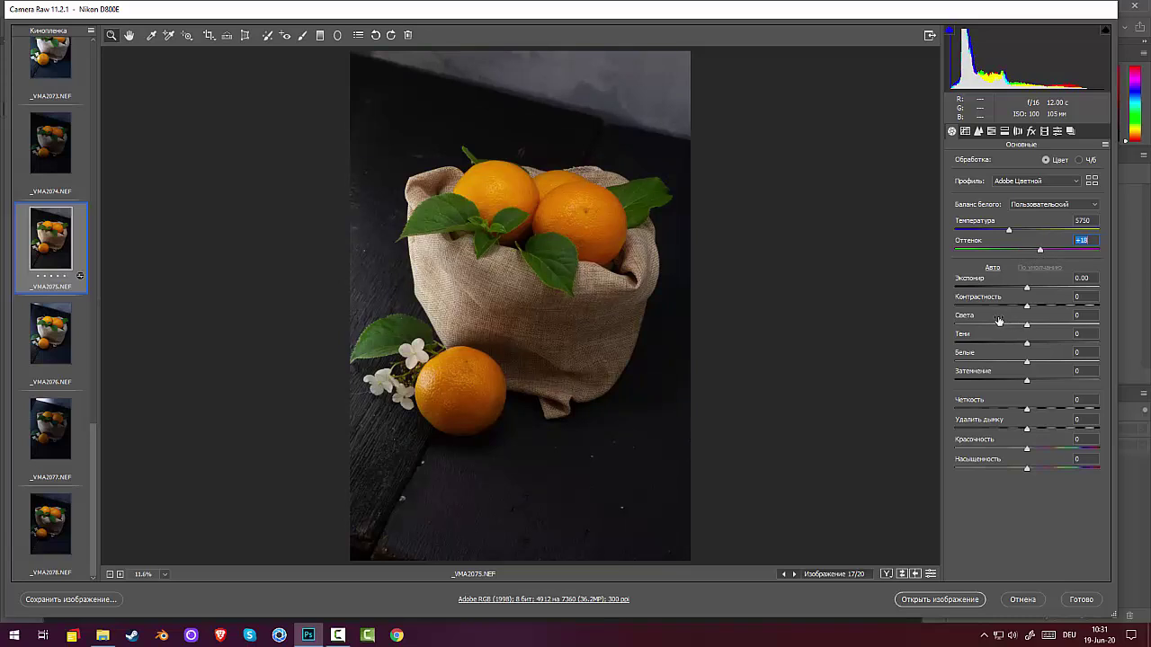
drag(1028, 327, 1039, 385)
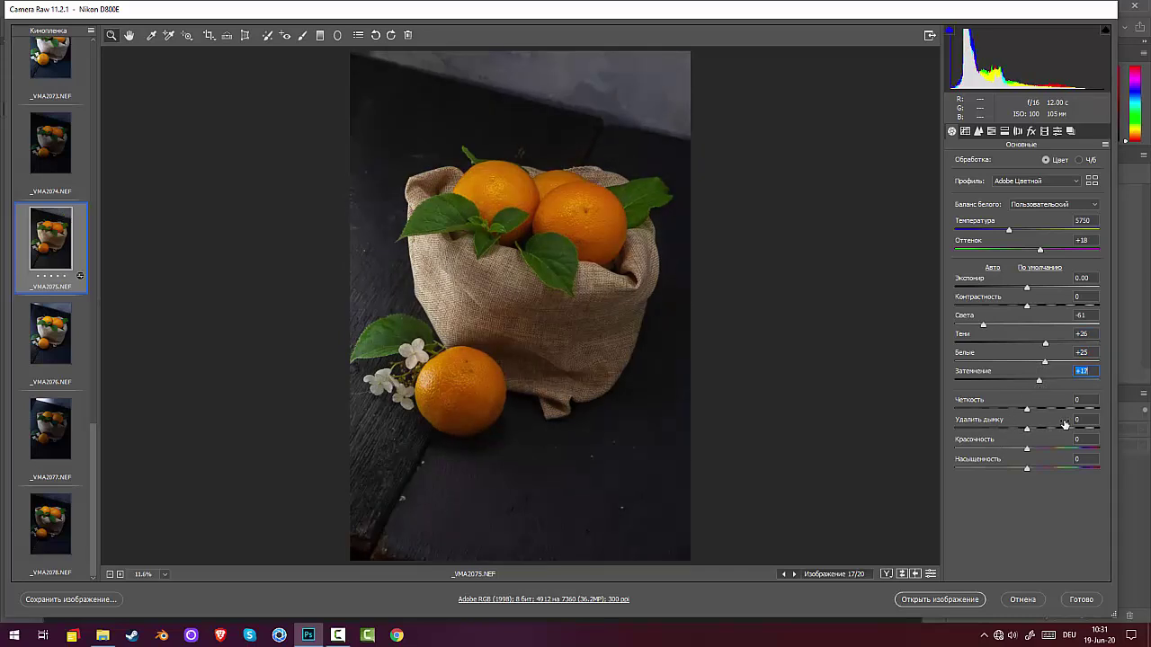
- Set clarity to +26, vibrance to +43 and saturation to +2, and open the developed image in Photoshop
drag(1027, 410, 1031, 471)
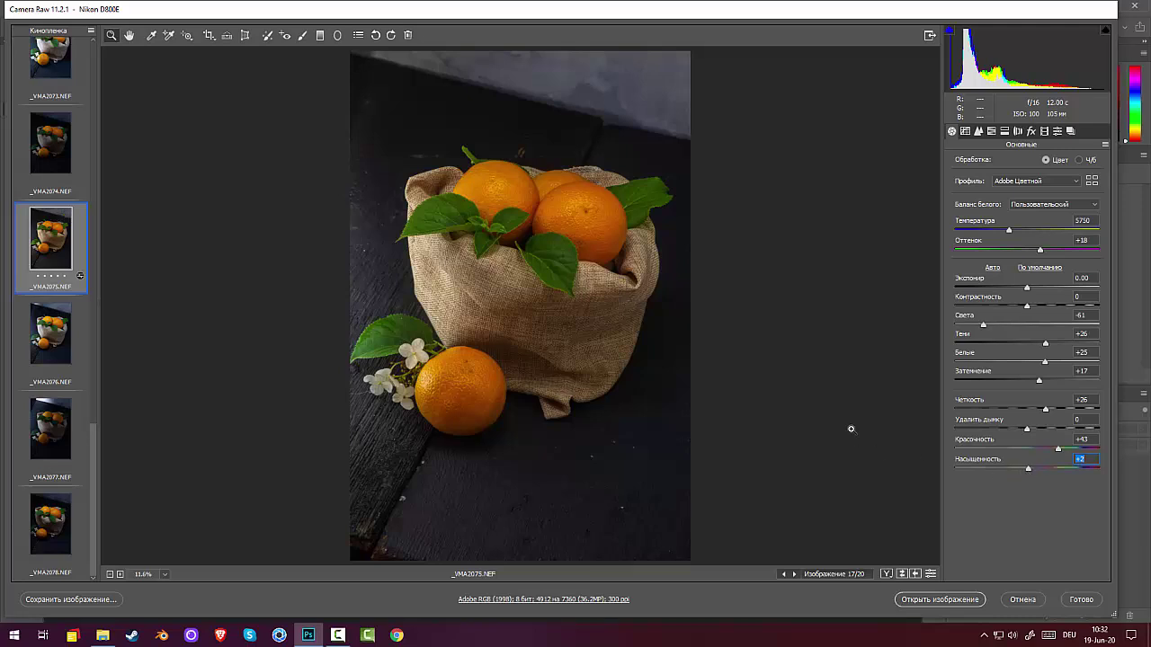
click(936, 602)
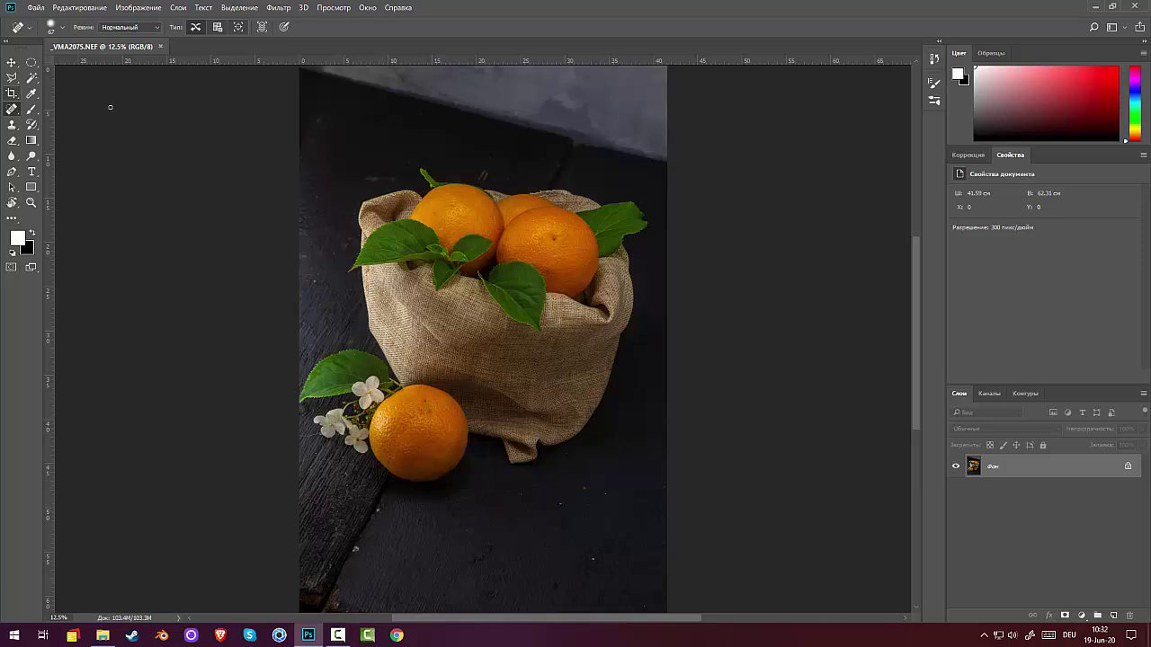
- Crop the photo to a rectangular selection with a fixed 2:3 ratio and no feather, trimming the outer edges around the sack of oranges
key(ctrl+minus)
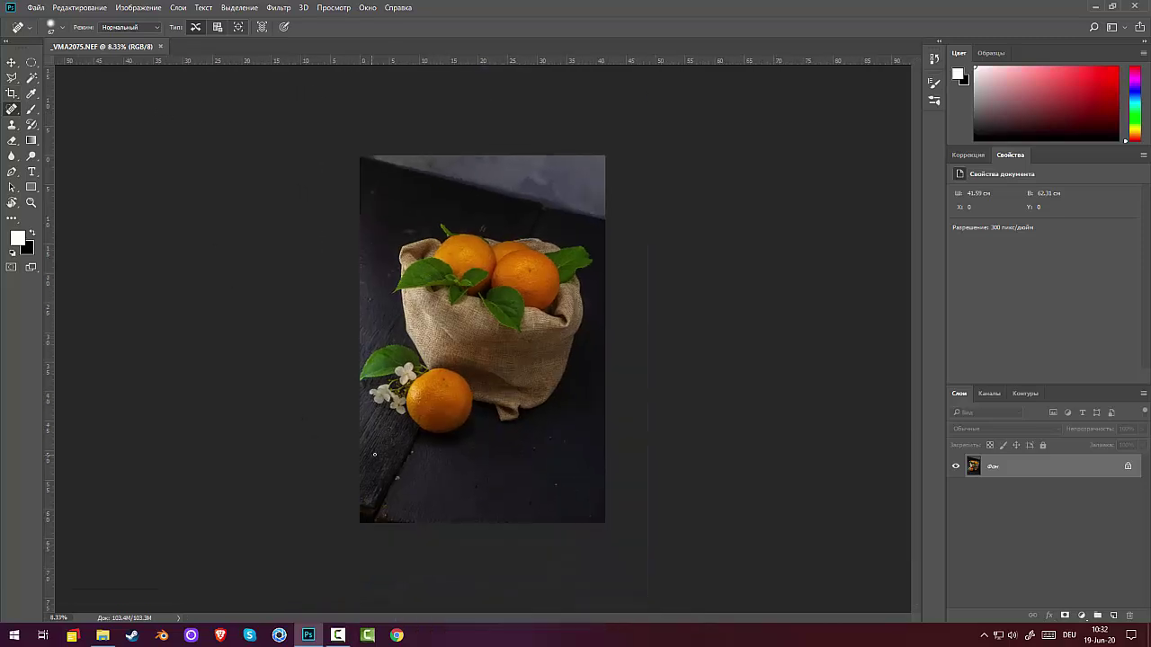
click(32, 62)
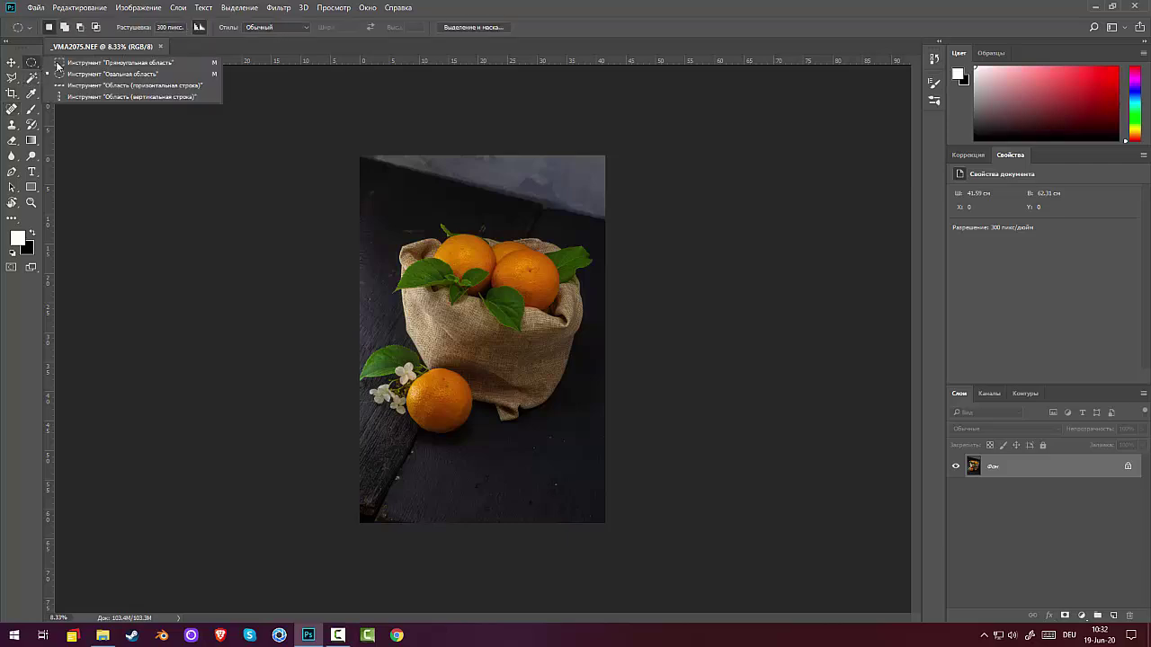
click(70, 63)
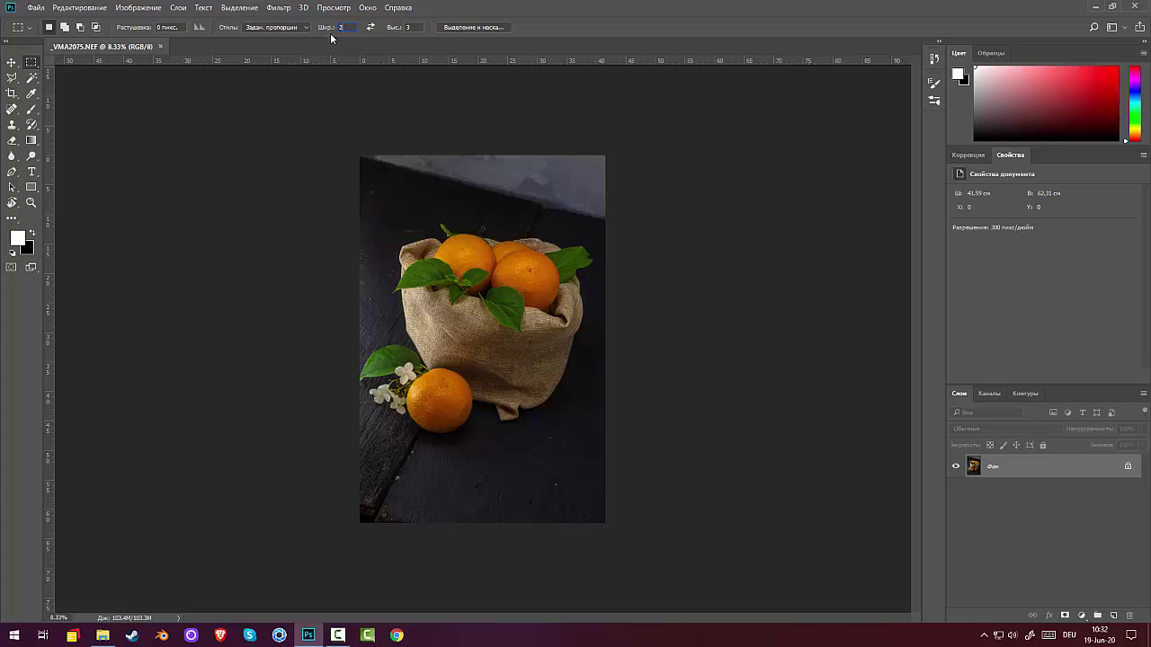
drag(353, 163, 588, 549)
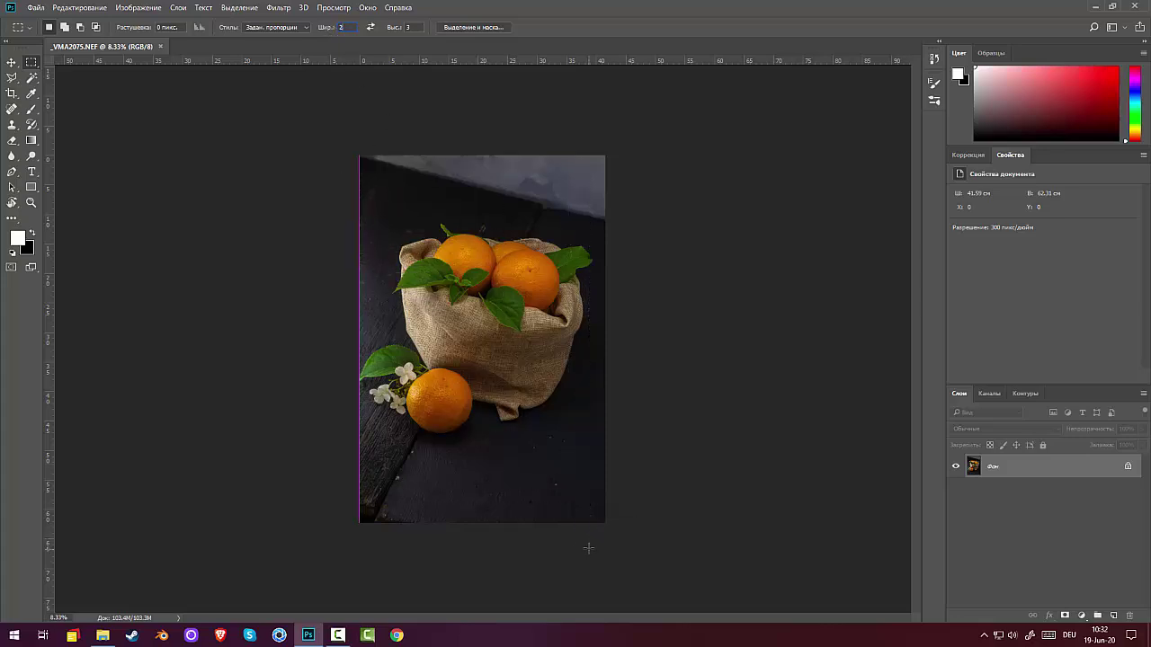
drag(516, 493, 514, 490)
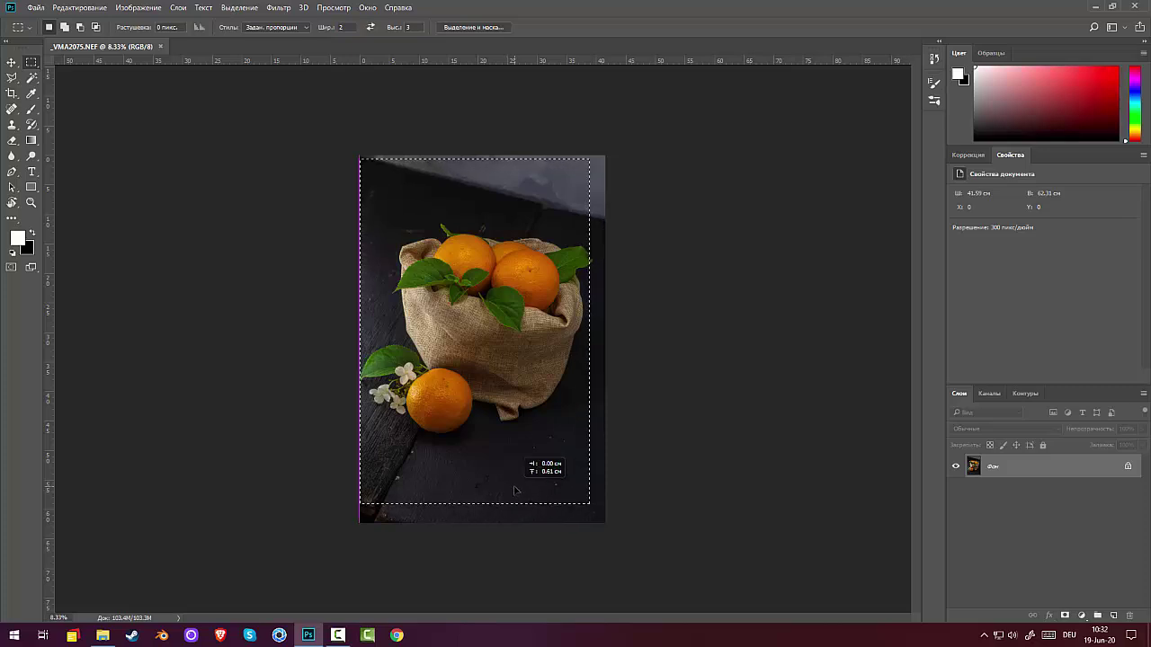
drag(515, 490, 516, 489)
click(136, 9)
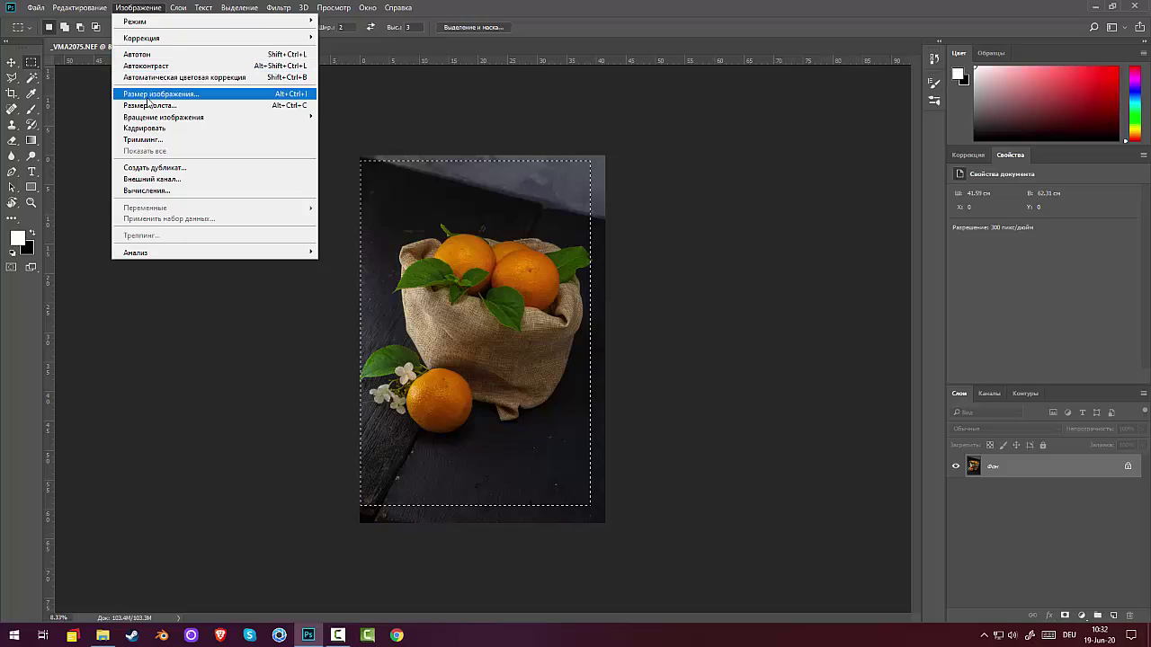
click(144, 128)
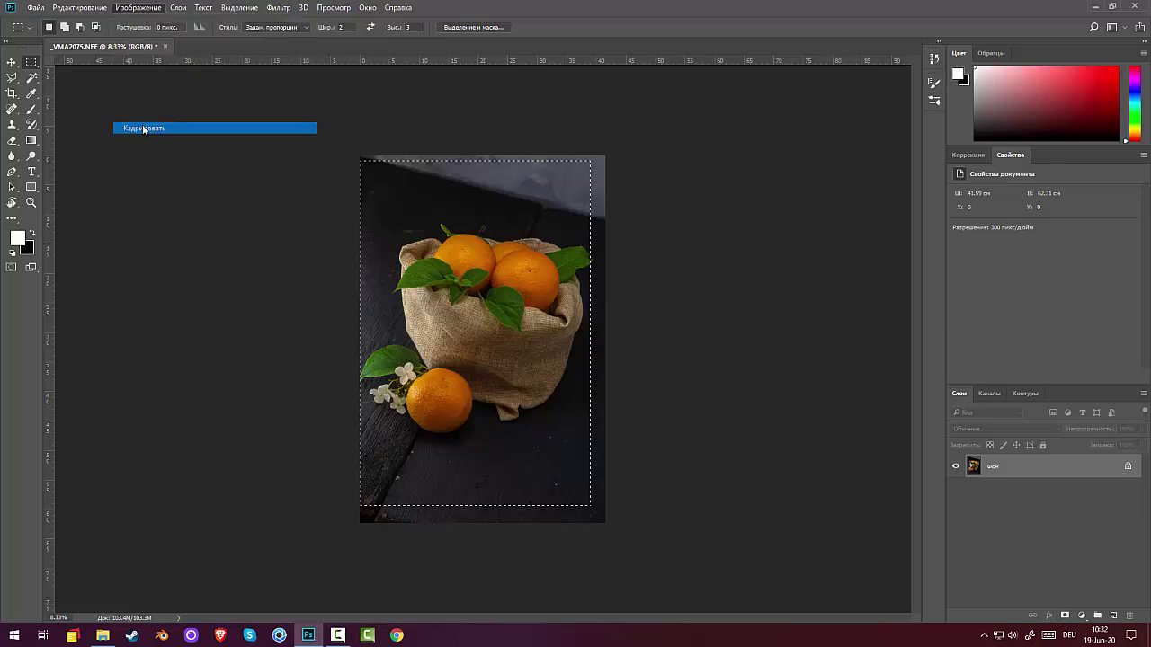
- On a new layer, use the Clone Stamp with a soft 1102 px brush to cover the grey strip along the photo's upper edge with dark background
click(12, 125)
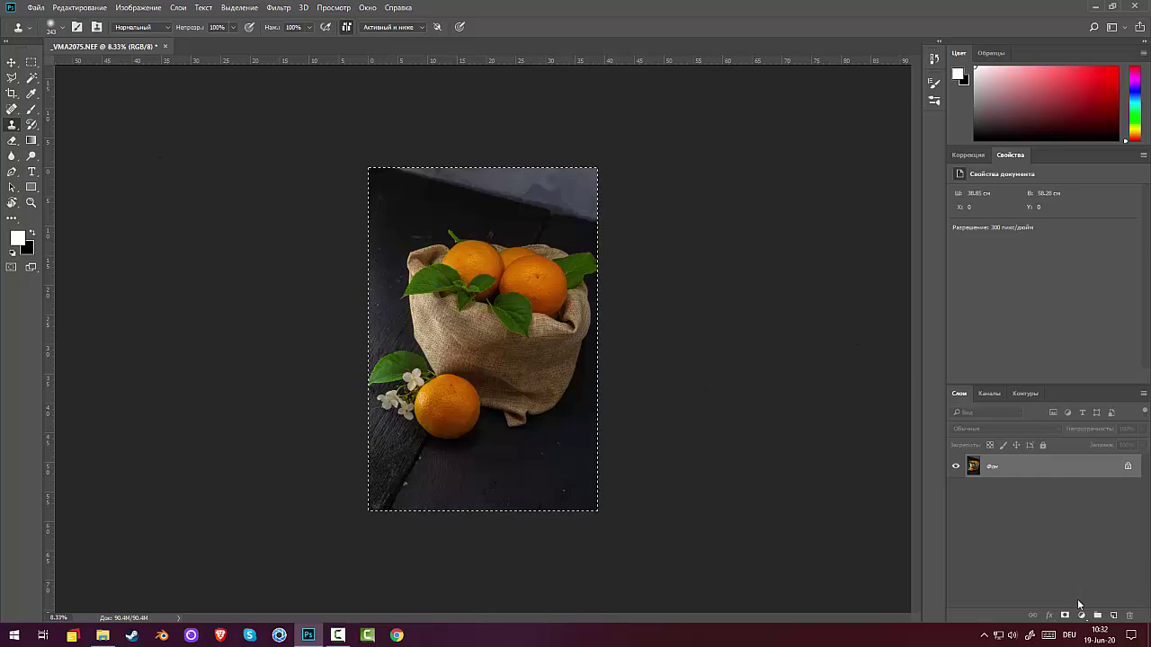
click(1115, 617)
right_click(393, 189)
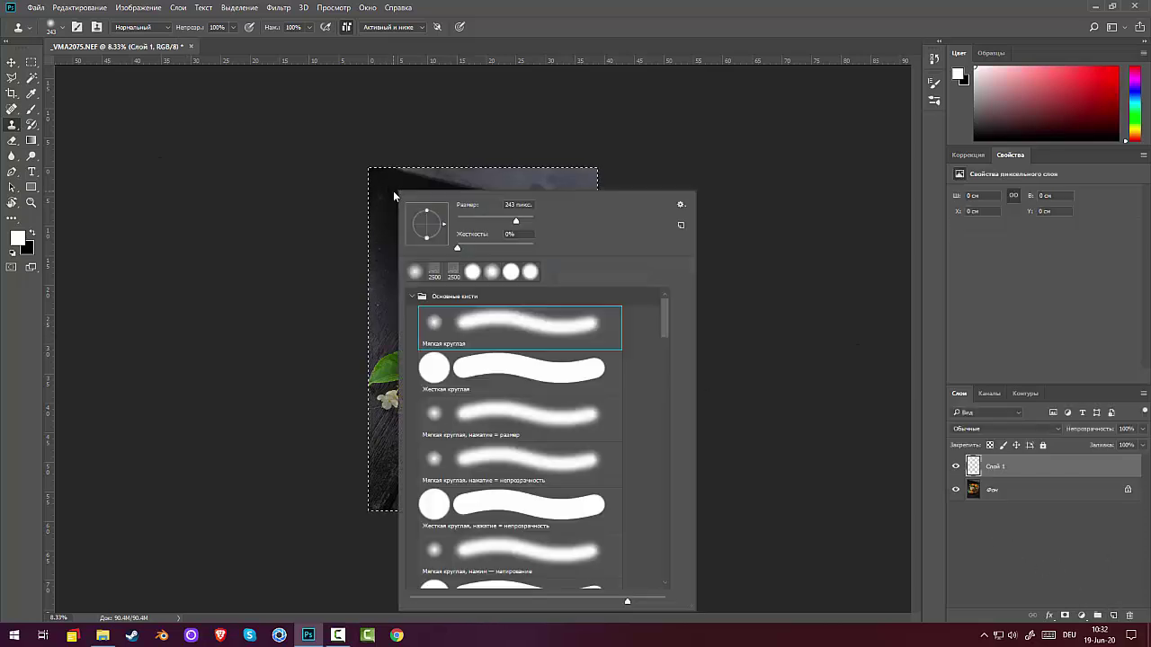
drag(515, 221, 528, 225)
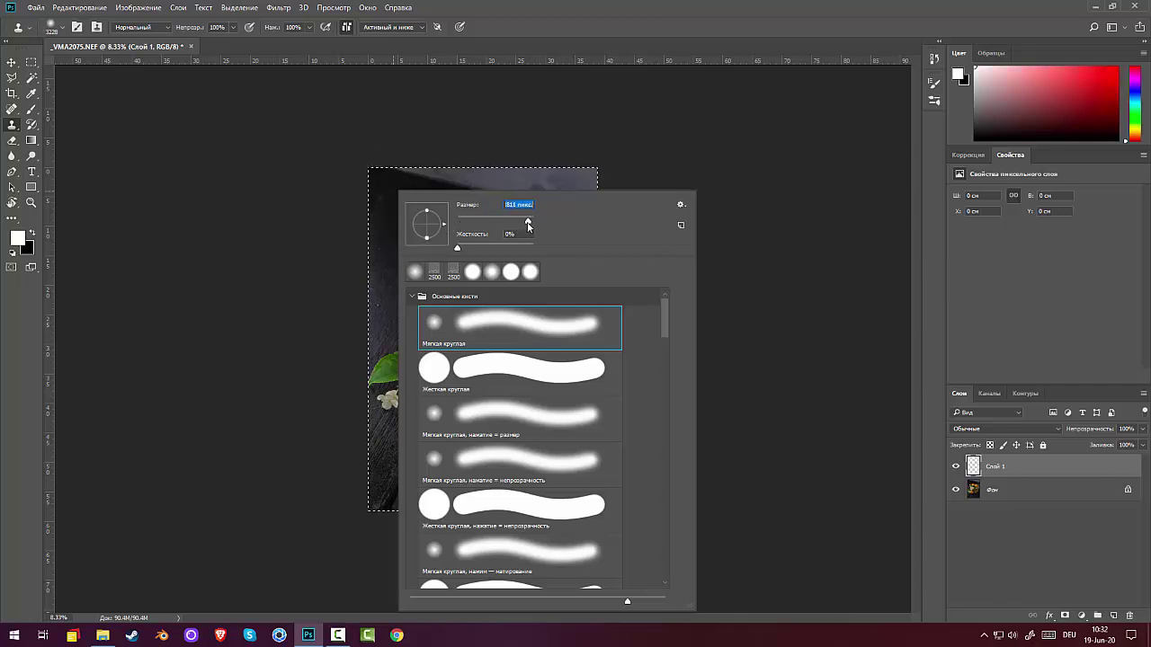
click(389, 171)
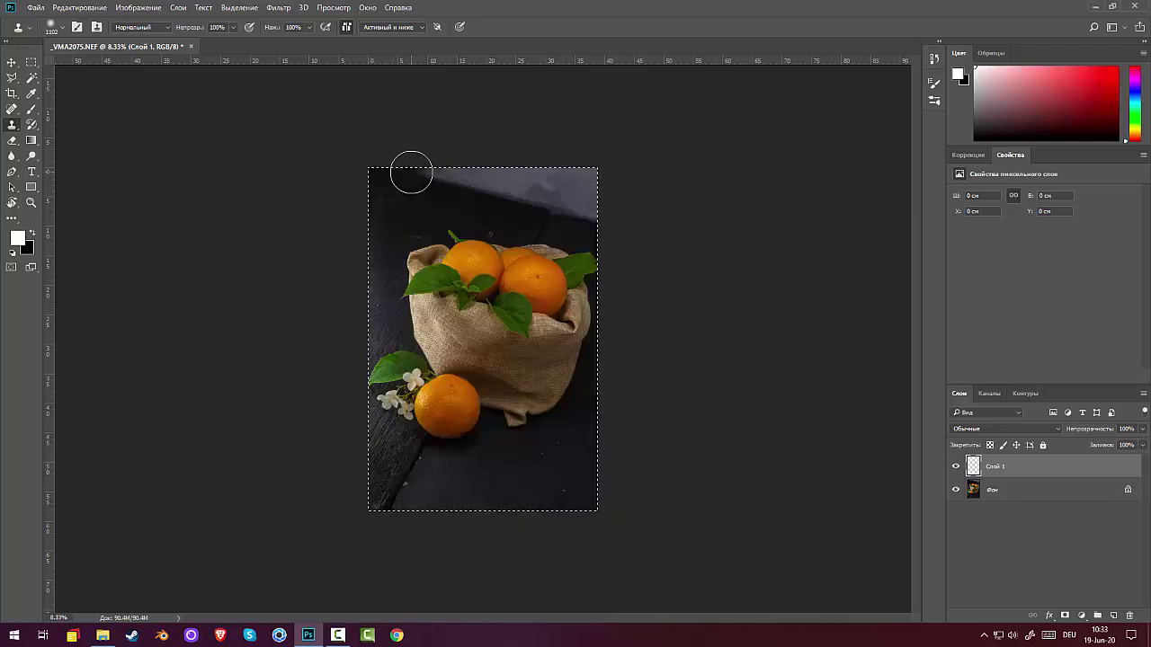
mouse_move(456, 170)
mouse_down()
mouse_move(468, 170)
mouse_move(424, 193)
mouse_move(522, 174)
mouse_move(472, 200)
mouse_move(563, 177)
mouse_move(493, 199)
mouse_move(579, 167)
mouse_up()
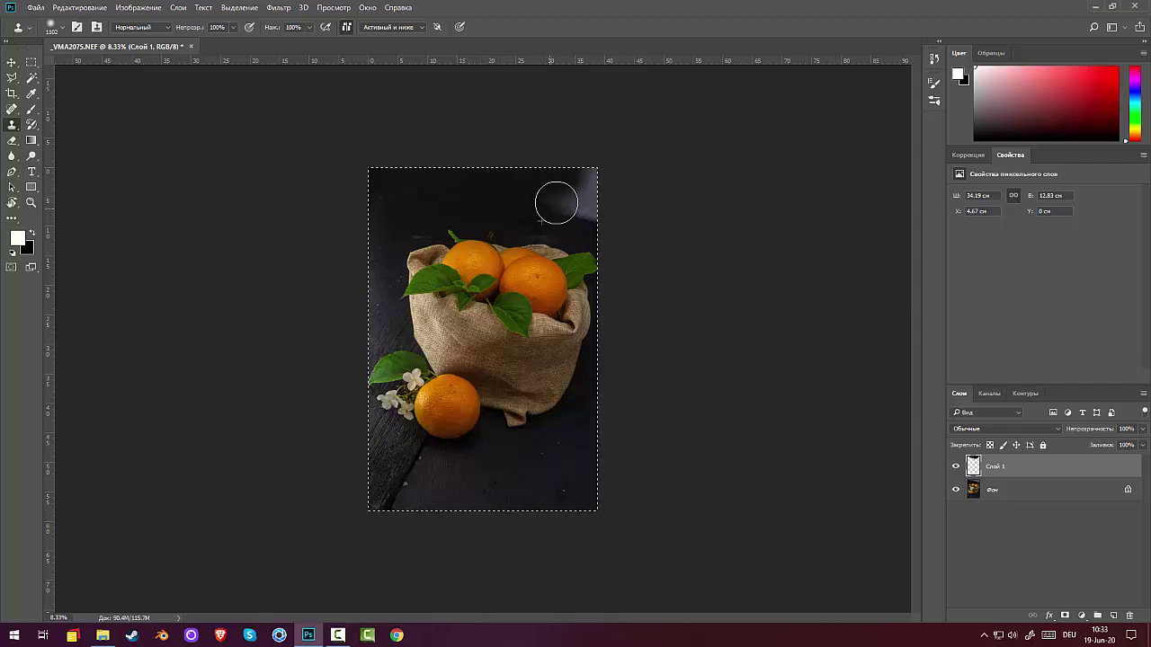
click(575, 189)
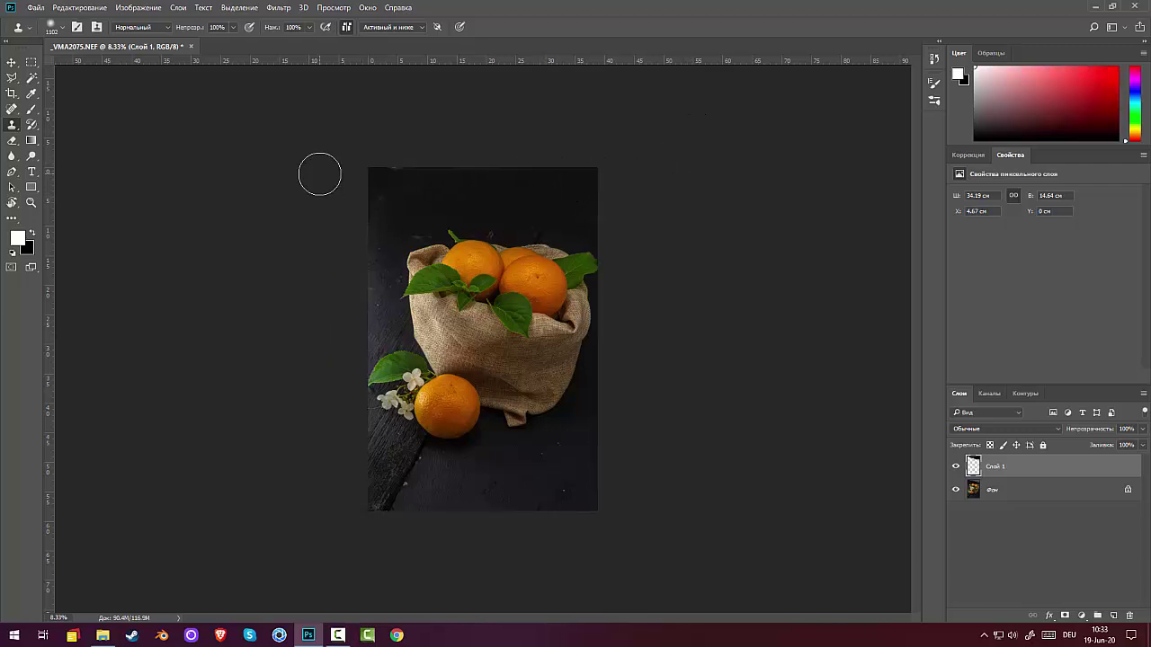
- Clone clean dark background over the remaining light marks and scratches above the sack with a 155 px brush
key(ctrl+plus)
key(ctrl+plus)
drag(316, 163, 341, 266)
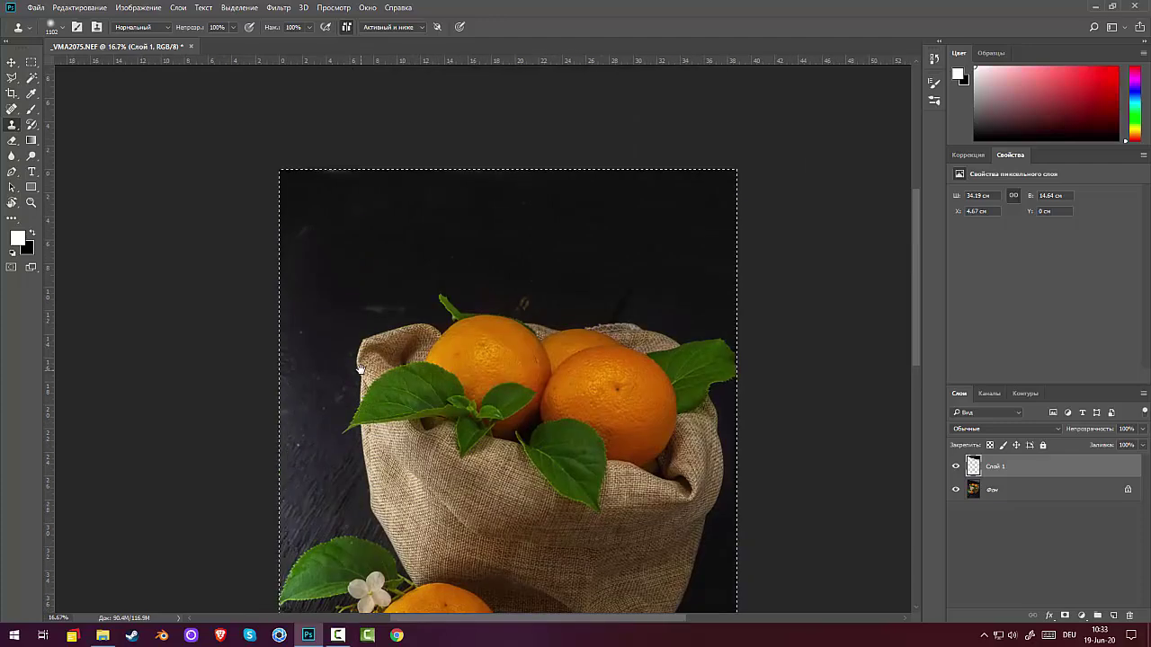
right_click(548, 250)
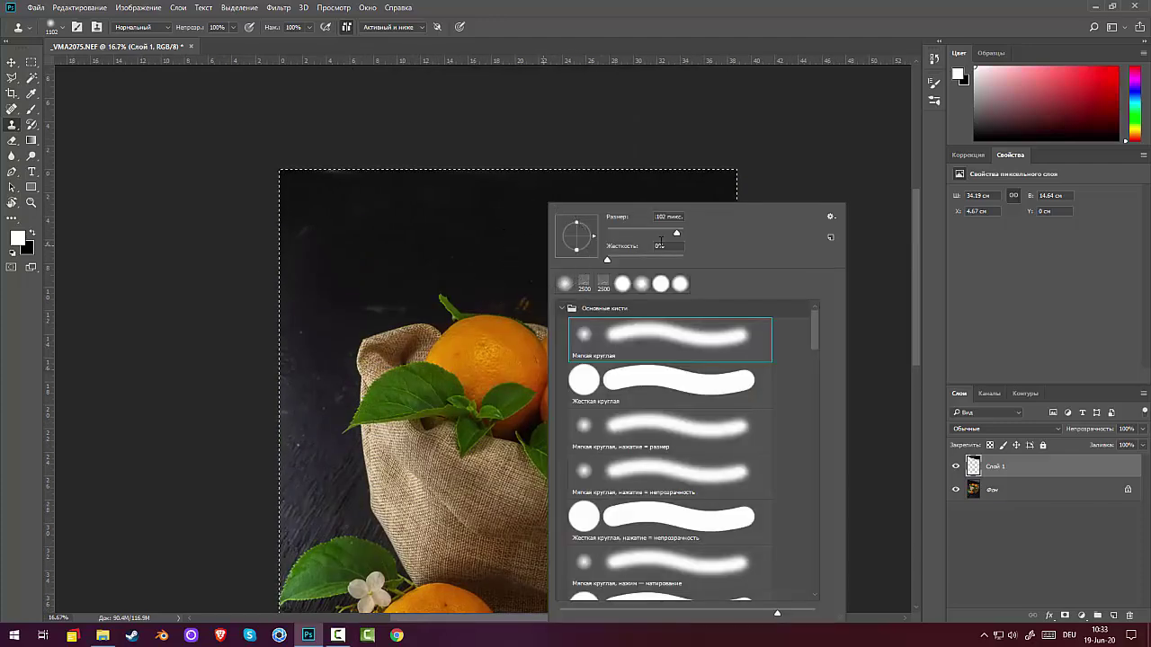
drag(679, 235, 682, 235)
click(374, 233)
mouse_move(303, 228)
mouse_down()
mouse_move(337, 231)
mouse_move(434, 197)
mouse_up()
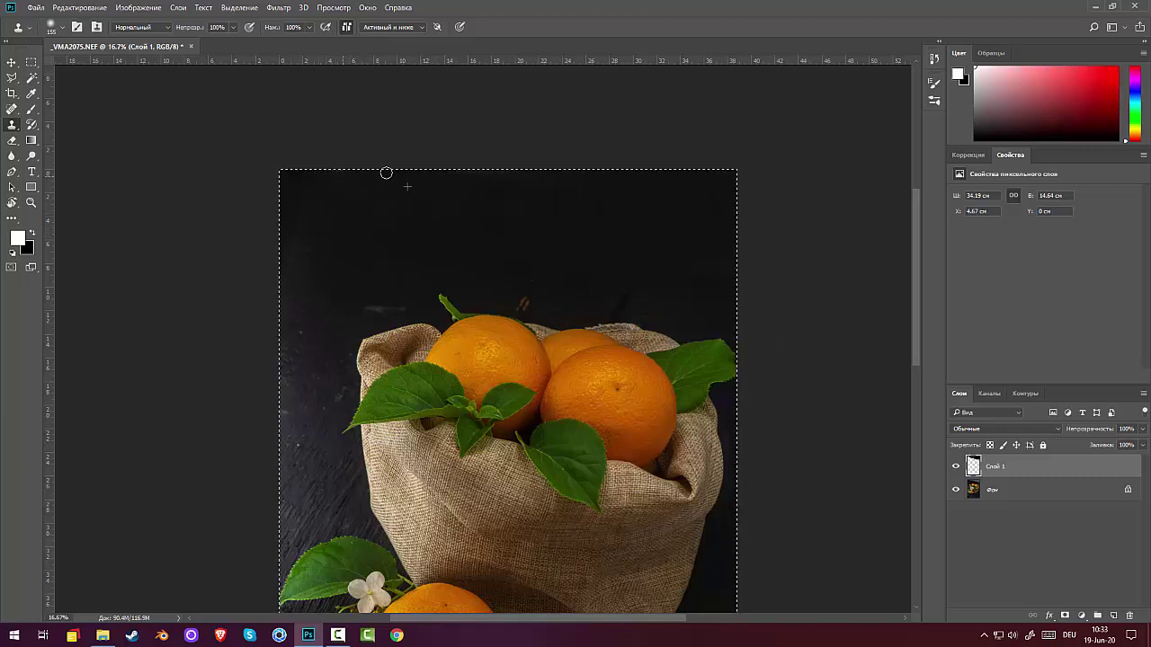
mouse_move(358, 223)
mouse_down()
mouse_move(383, 262)
mouse_move(414, 246)
mouse_up()
mouse_move(406, 296)
mouse_down()
mouse_move(365, 310)
mouse_move(395, 320)
mouse_move(431, 277)
mouse_move(422, 260)
mouse_move(491, 266)
mouse_up()
mouse_move(530, 300)
mouse_down()
mouse_move(521, 303)
mouse_move(539, 285)
mouse_move(548, 306)
mouse_move(596, 290)
mouse_up()
- Choose the Spot Healing Brush and stamp all visible layers into a new merged layer on top
click(12, 108)
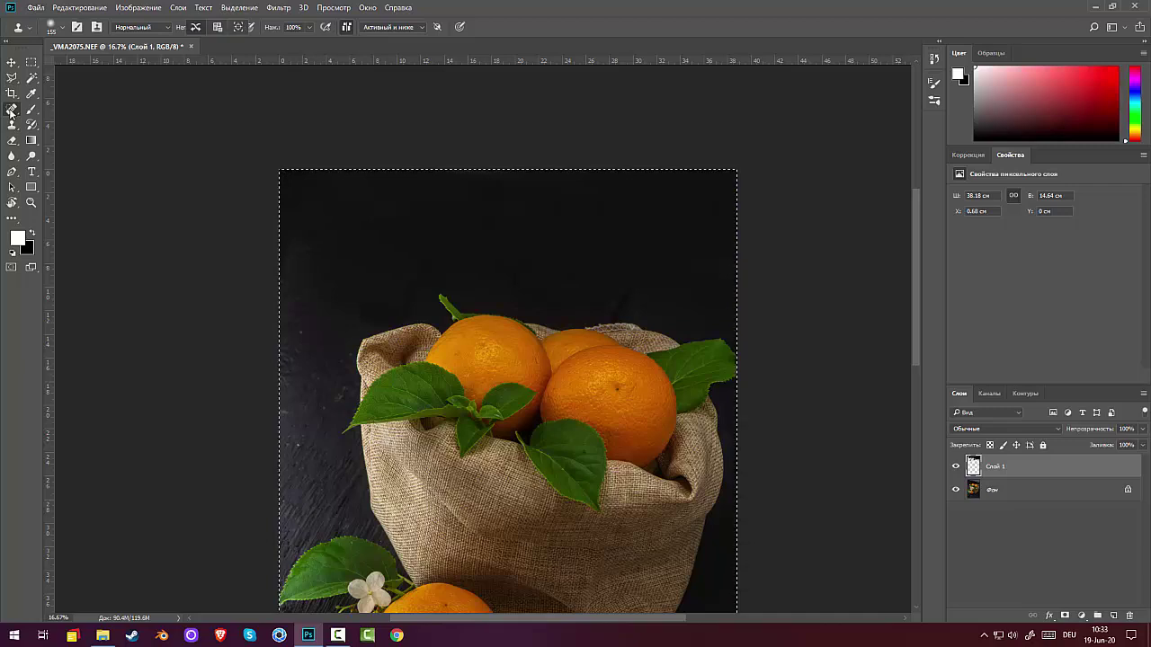
click(46, 109)
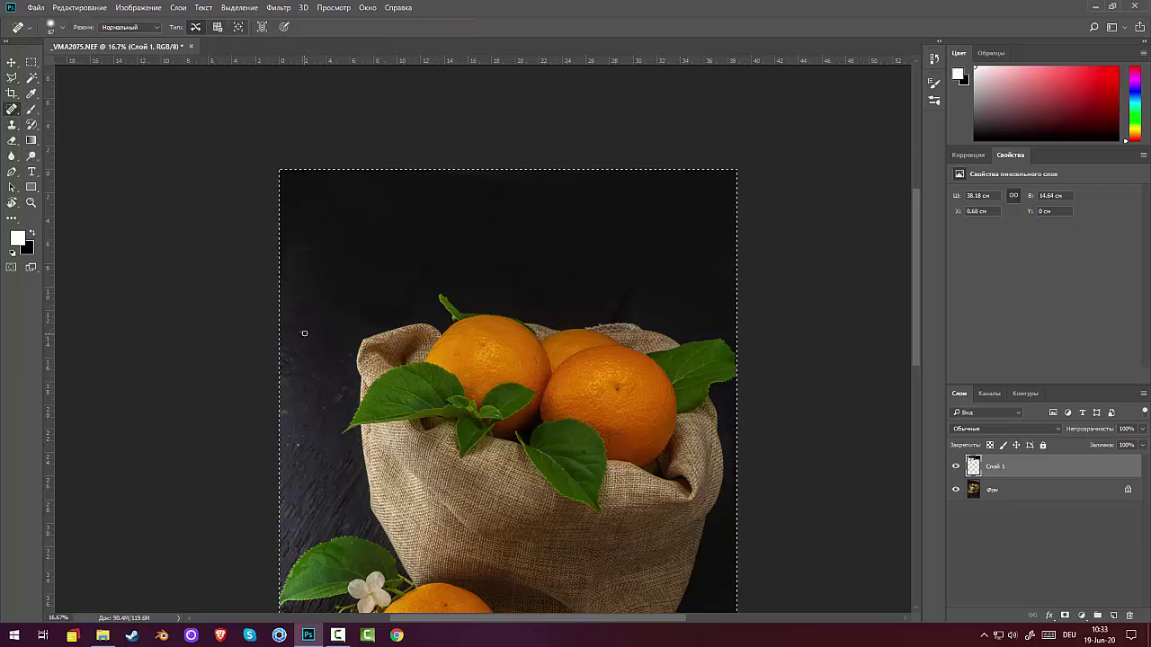
right_click(357, 310)
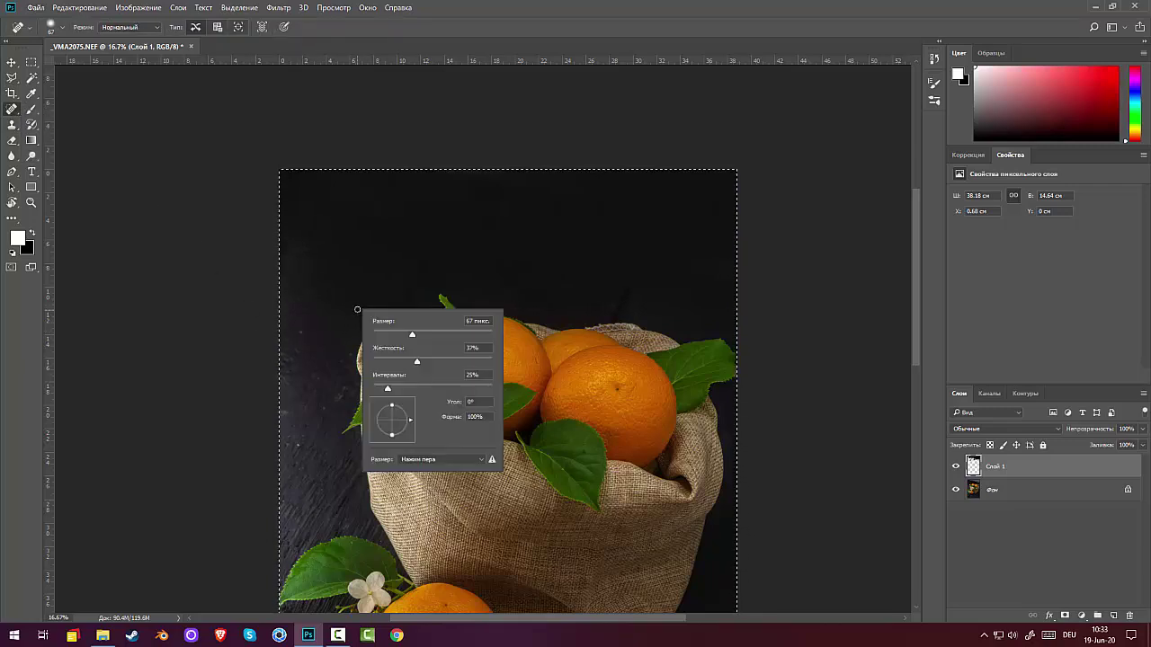
click(1021, 461)
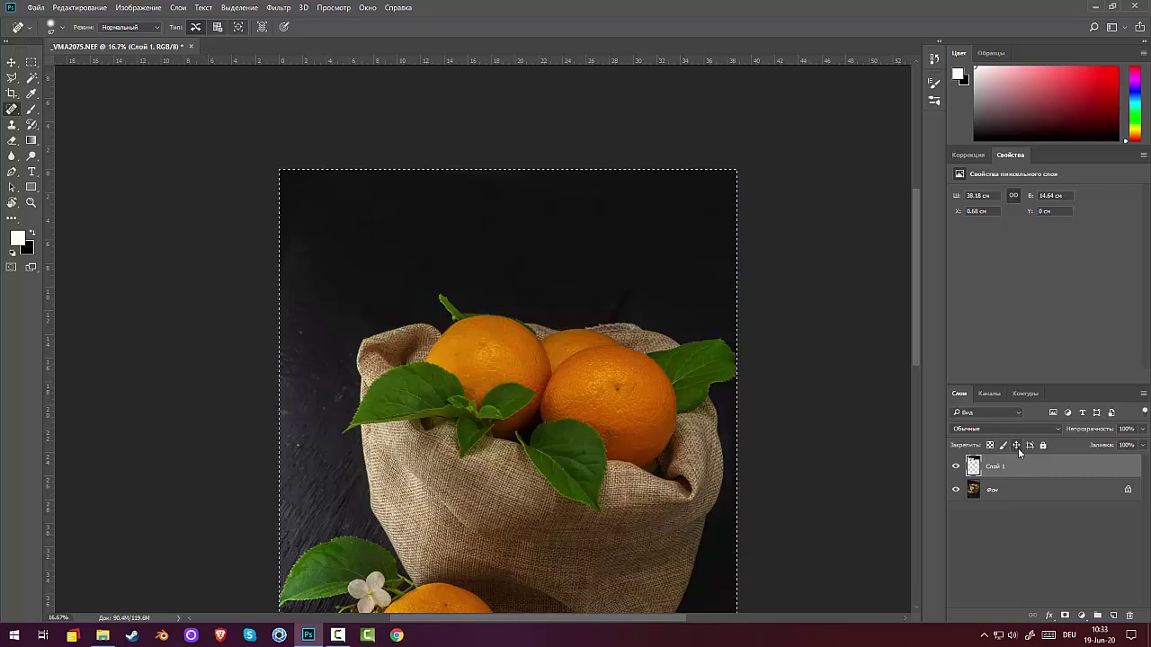
key(ctrl+shift+alt+e)
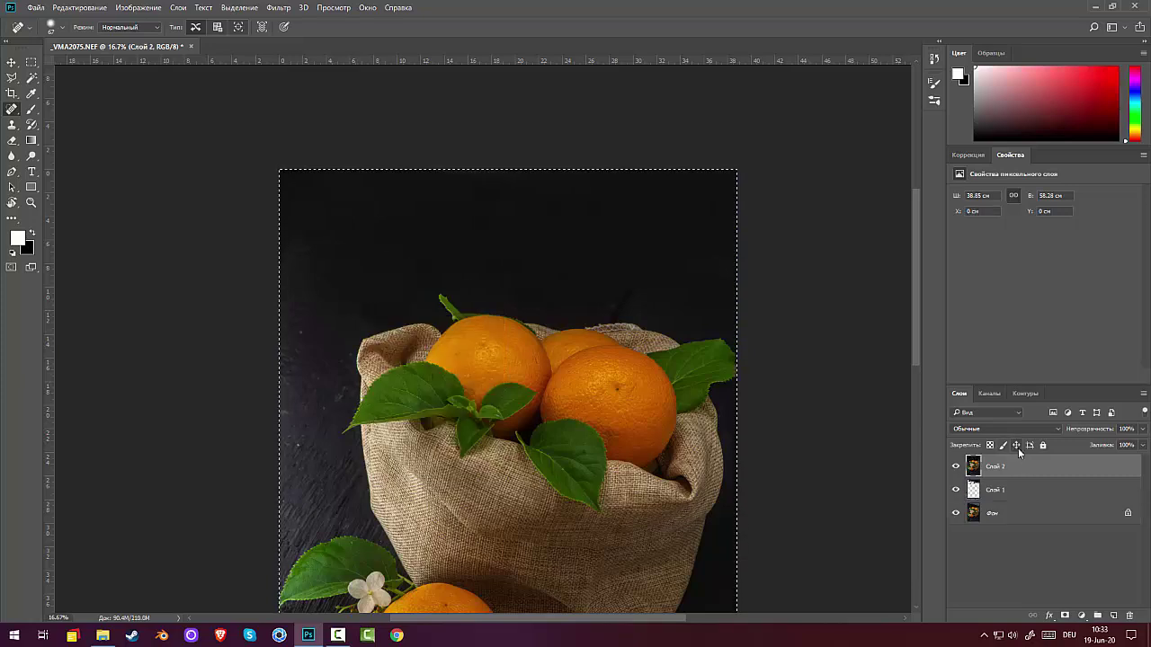
- Heal the specks on the dark boards beside and above the sack using a 96 px Spot Healing Brush
right_click(291, 422)
drag(350, 453, 363, 451)
click(288, 428)
alt+click(290, 427)
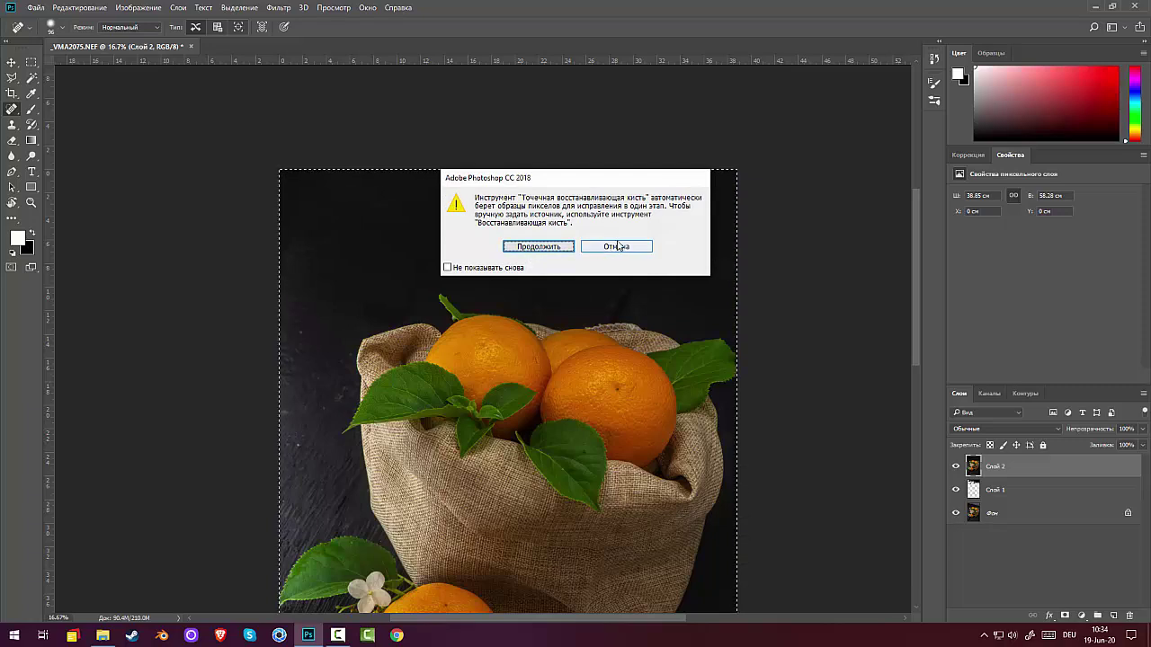
click(615, 247)
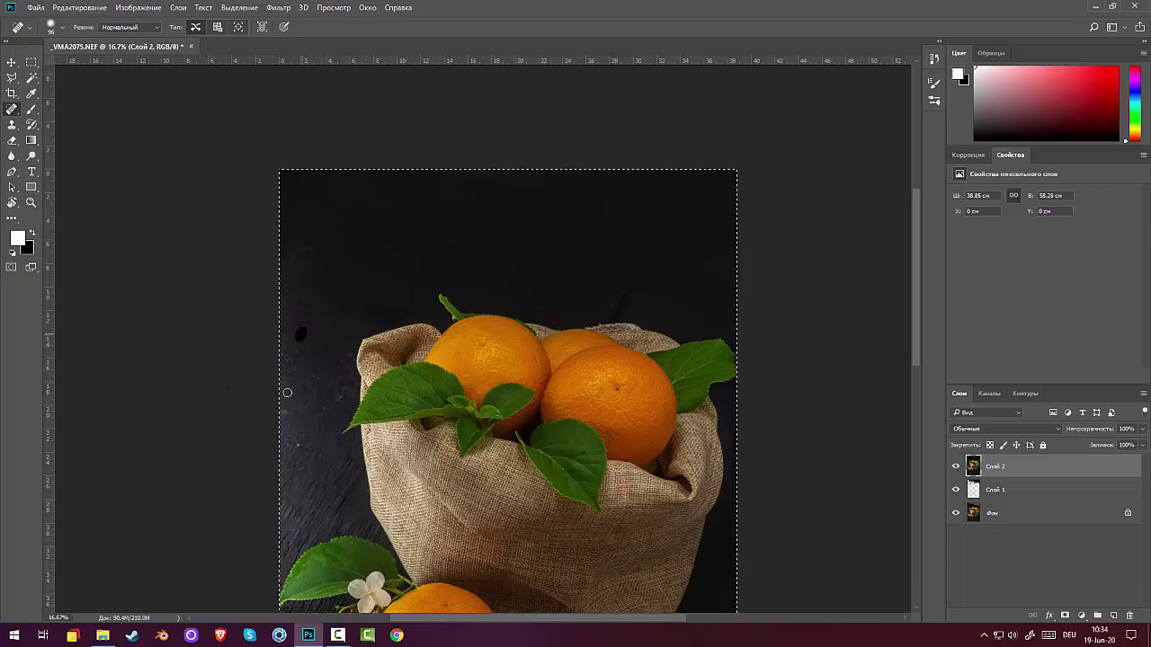
mouse_move(321, 377)
mouse_down()
mouse_move(336, 386)
mouse_move(329, 404)
mouse_move(346, 349)
mouse_up()
drag(557, 304, 488, 304)
- Heal the light specks on the dark boards below the sack and a mark above its rim
scroll(486, 333, down, 5)
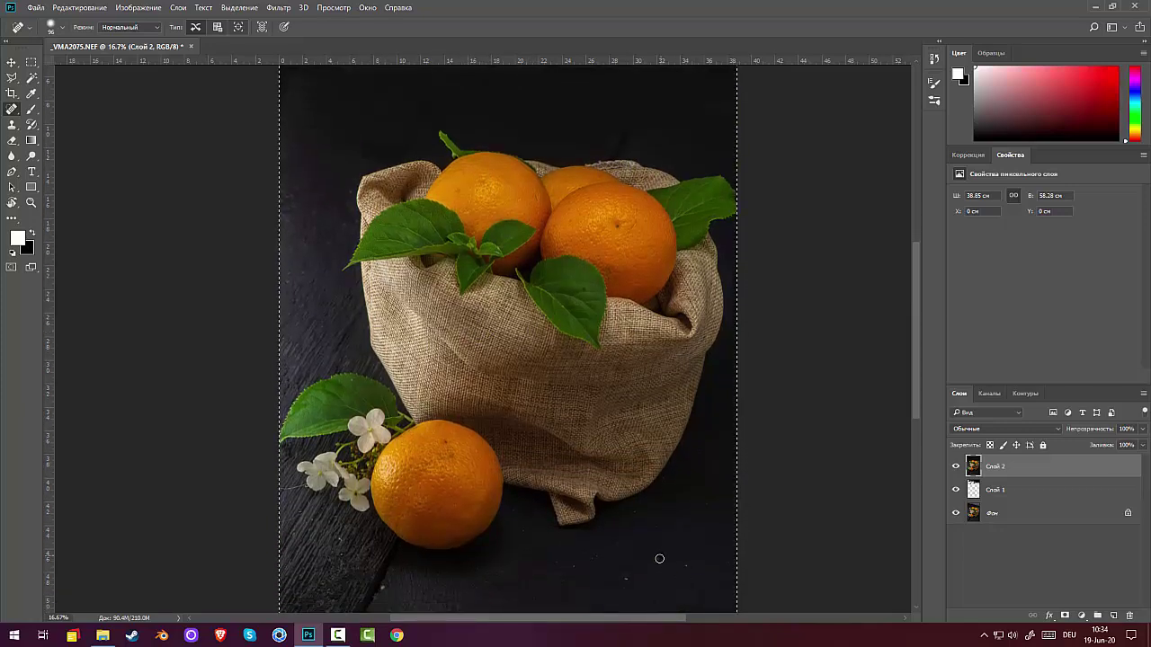
drag(684, 574, 659, 581)
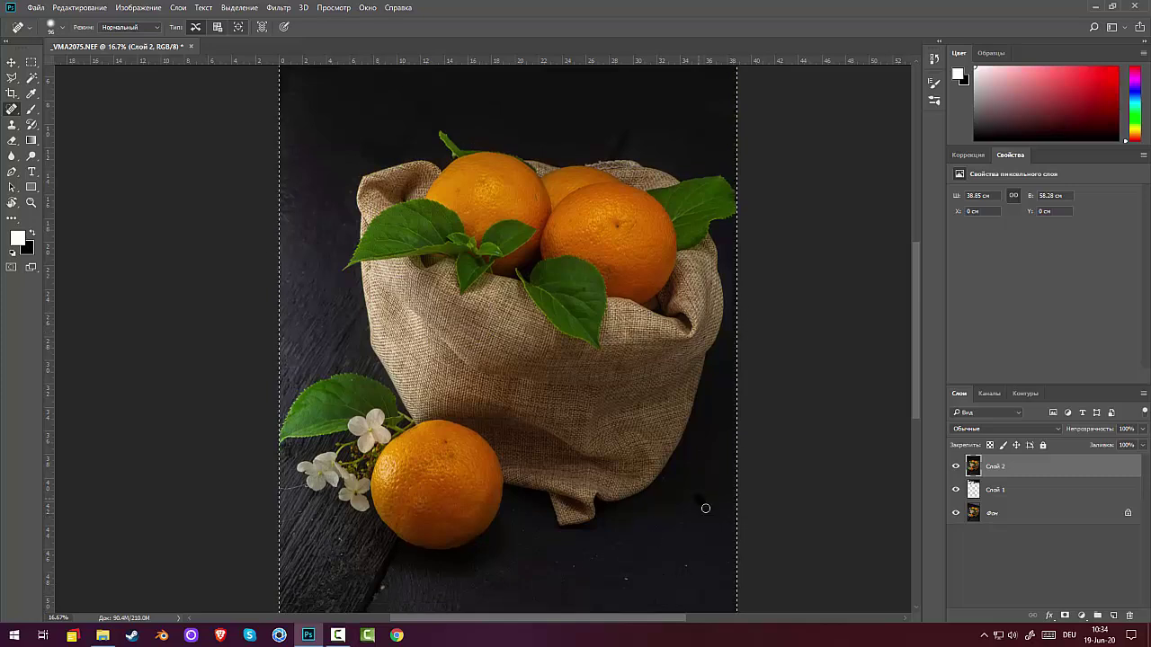
click(570, 567)
drag(686, 585, 681, 563)
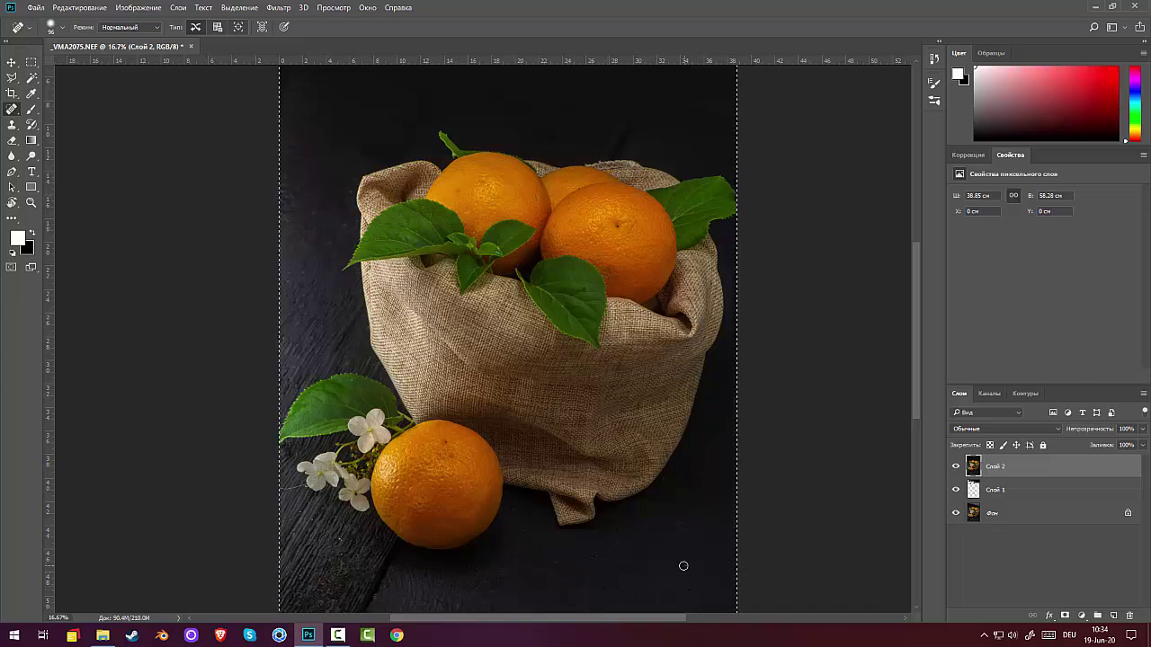
drag(380, 141, 387, 123)
- Clear the active selection and use the Patch tool on a small spot in the dark background above the sack's left rim
key(ctrl+minus)
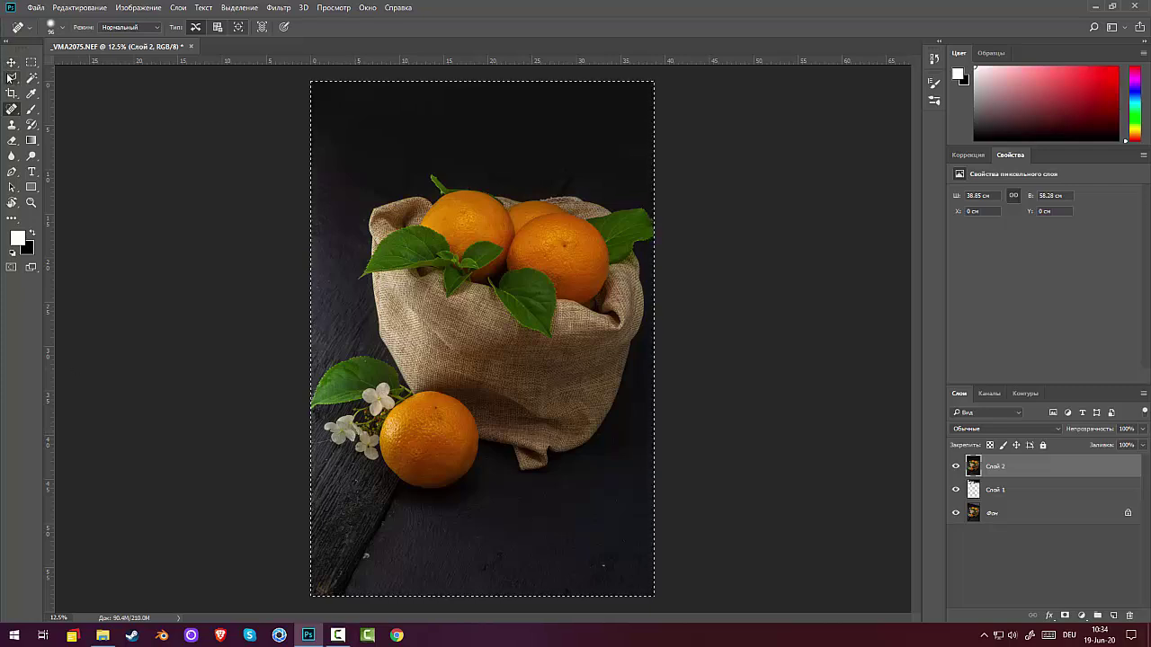
click(12, 109)
click(79, 132)
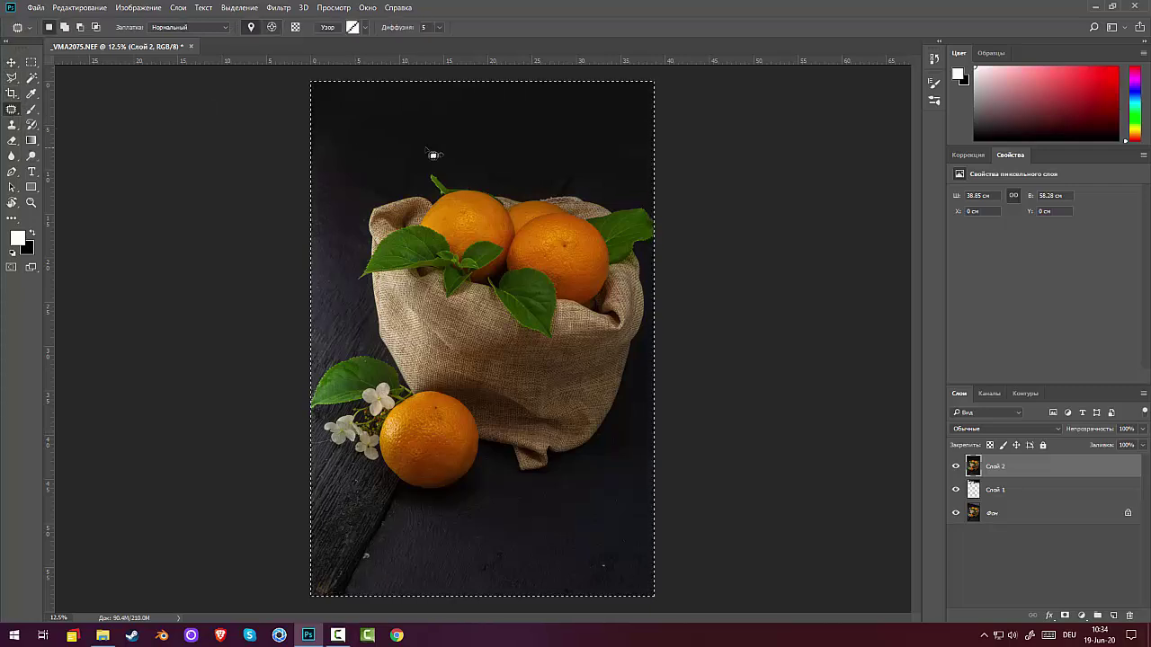
drag(407, 161, 421, 147)
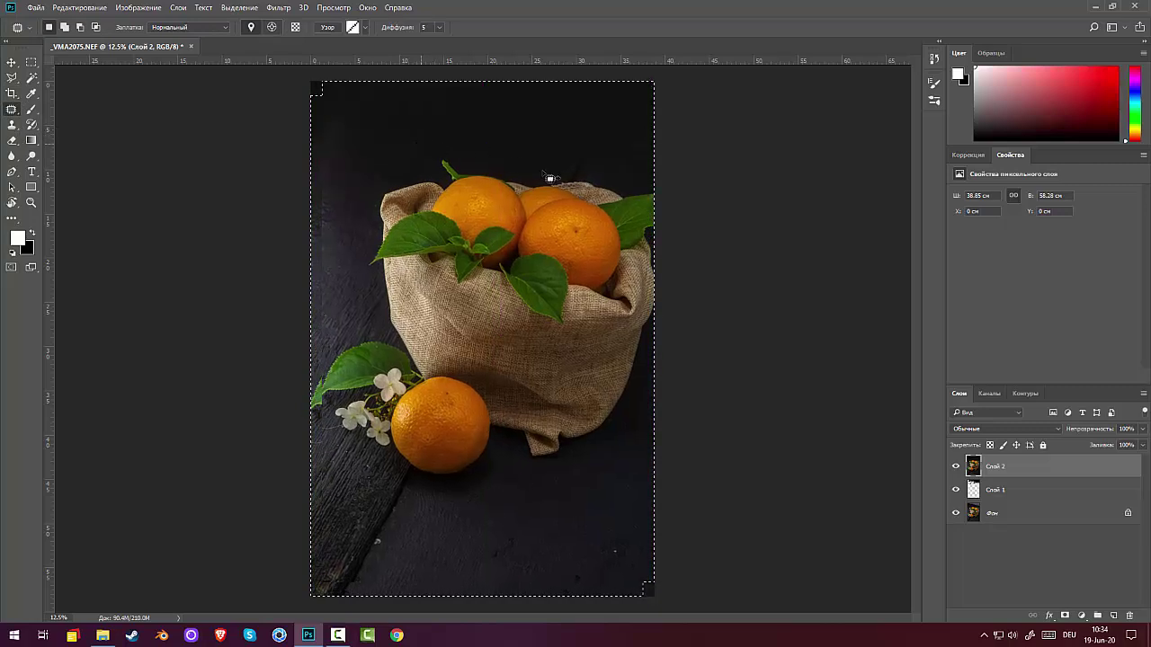
key(ctrl+z)
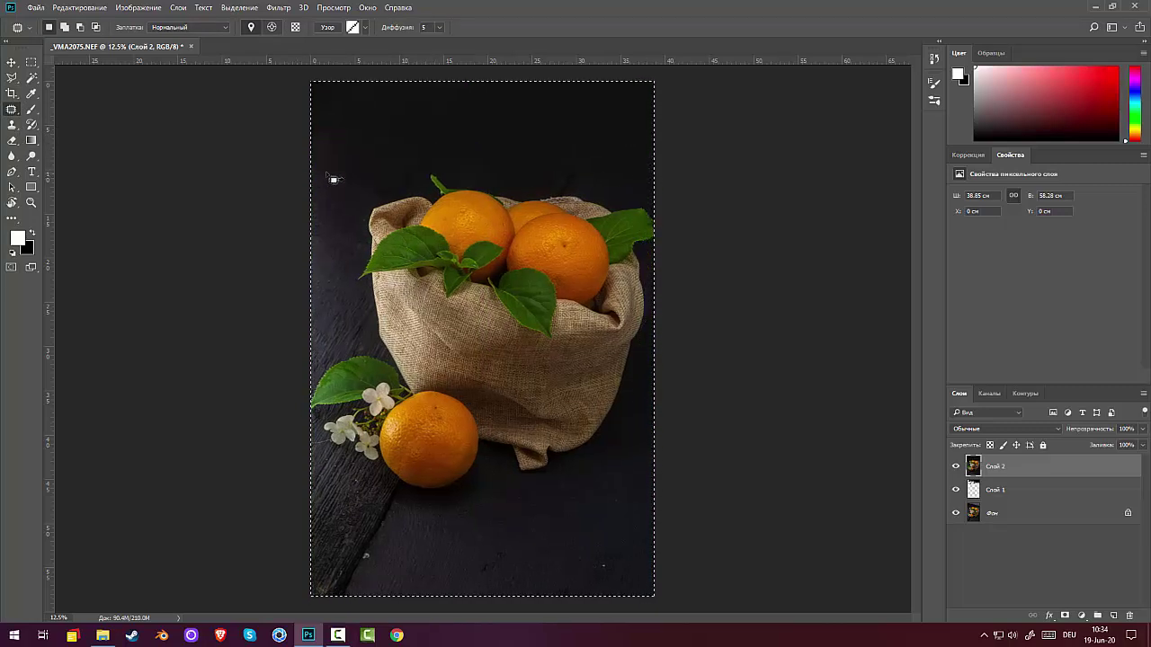
key(ctrl+d)
mouse_move(410, 167)
mouse_down()
mouse_move(405, 195)
mouse_move(374, 185)
mouse_move(400, 177)
mouse_move(364, 144)
mouse_move(406, 171)
mouse_up()
click(409, 168)
click(421, 108)
key(ctrl+plus)
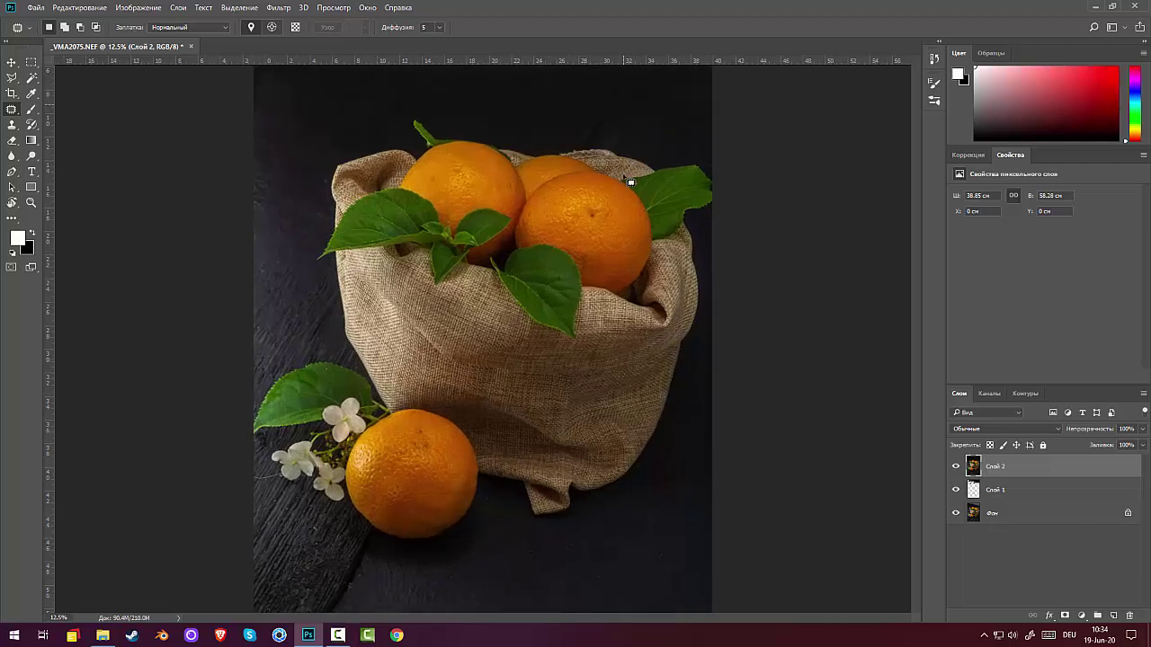
drag(391, 250, 394, 529)
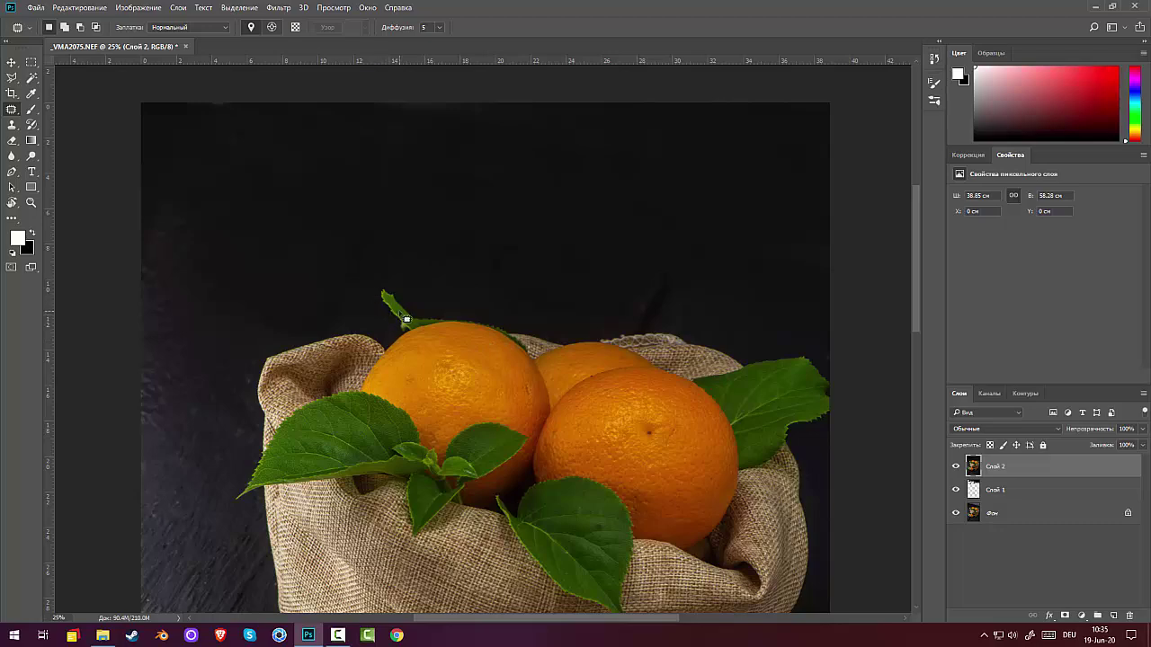
- Remove the last light specks on the lower dark boards with the Spot Healing Brush
key(ctrl+minus)
key(ctrl+minus)
key(ctrl+minus)
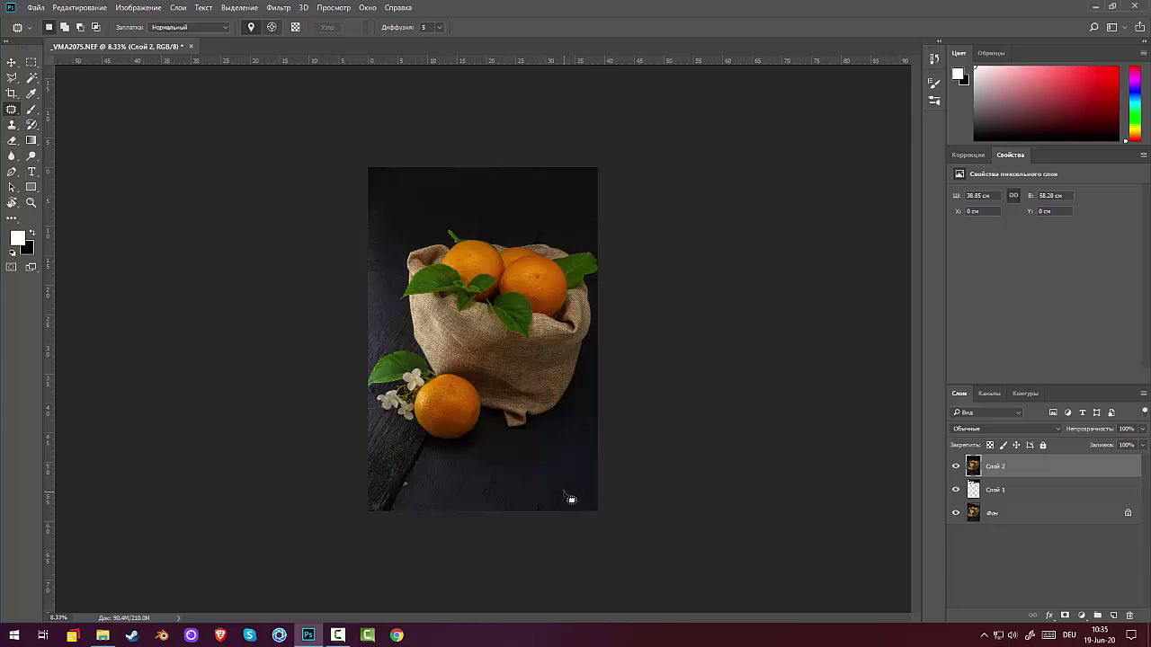
right_click(12, 112)
click(52, 109)
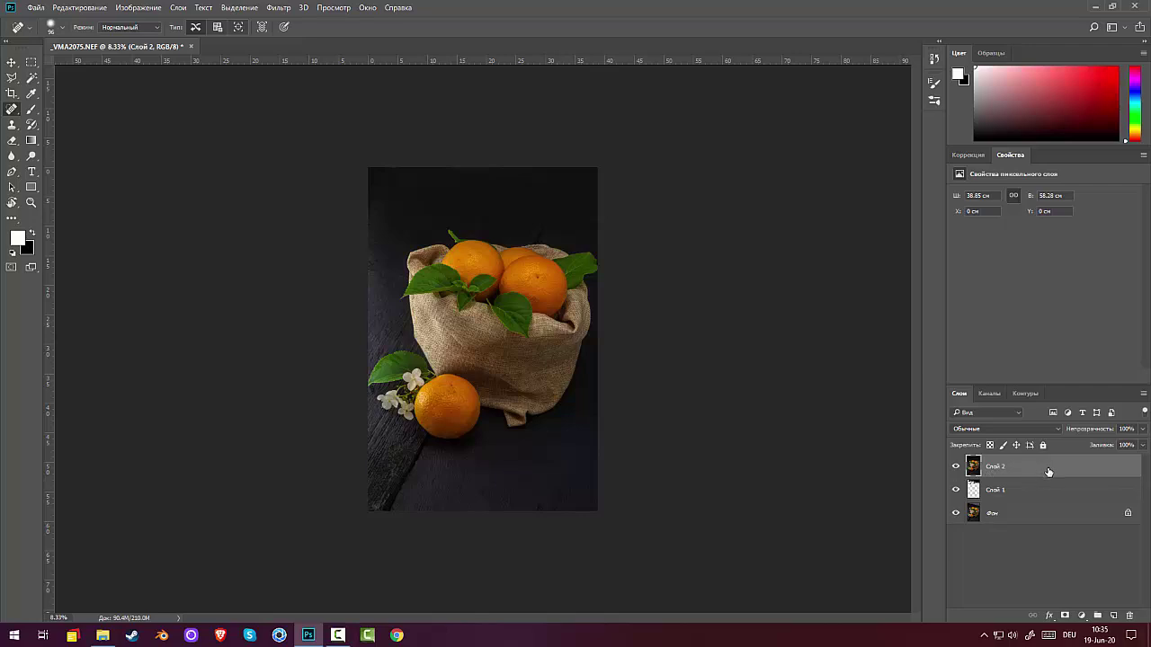
- Add a Levels adjustment layer with the white input level at 161 and invert its mask to black
click(969, 156)
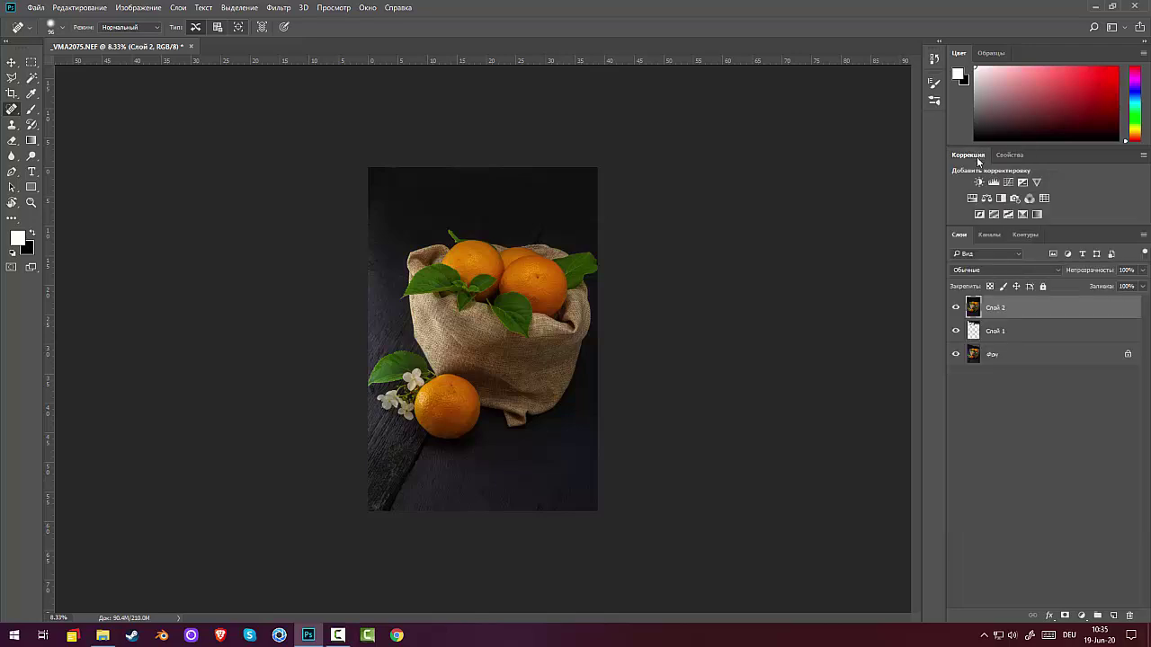
click(992, 181)
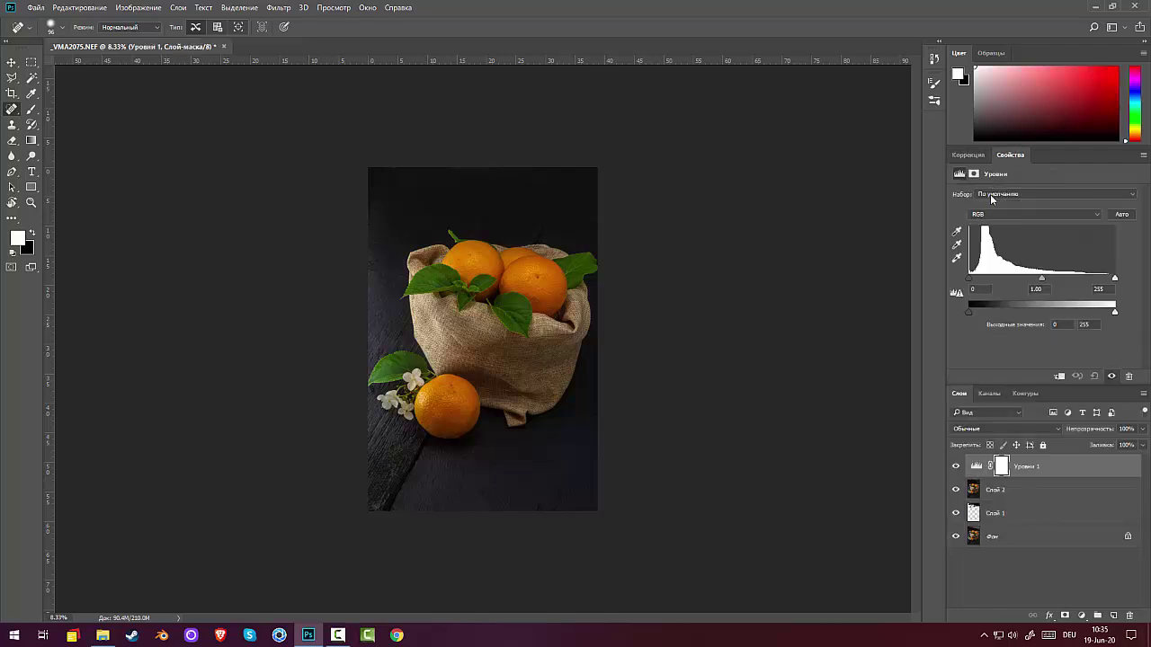
mouse_move(1115, 279)
mouse_down()
mouse_move(1048, 277)
mouse_move(1062, 278)
mouse_up()
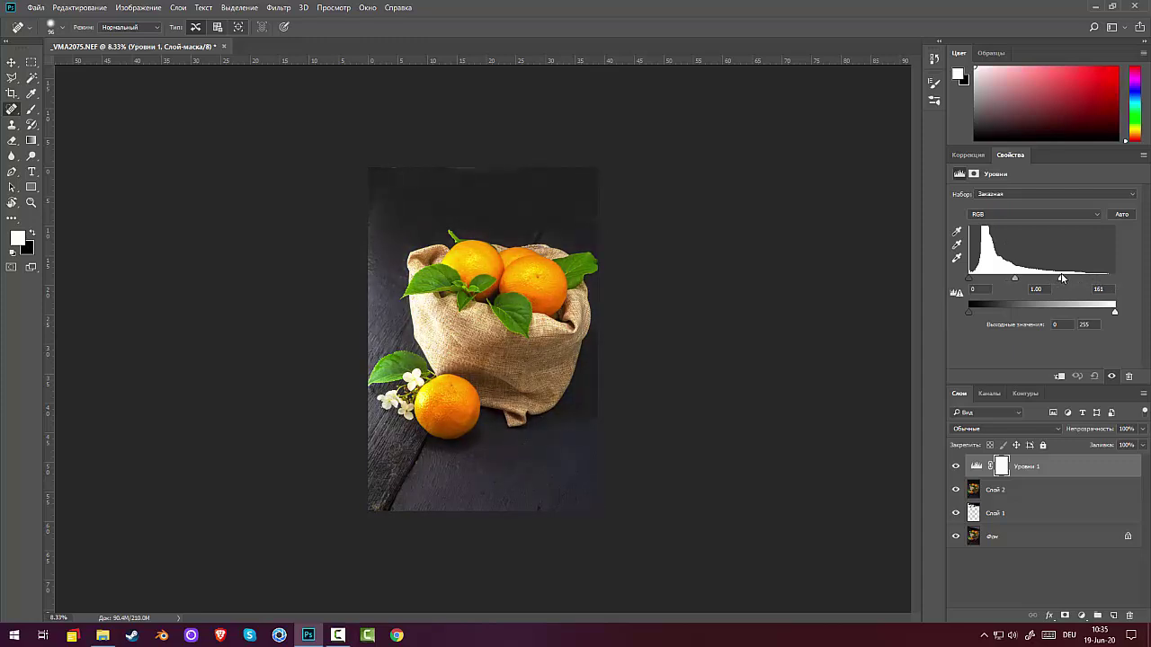
click(1007, 474)
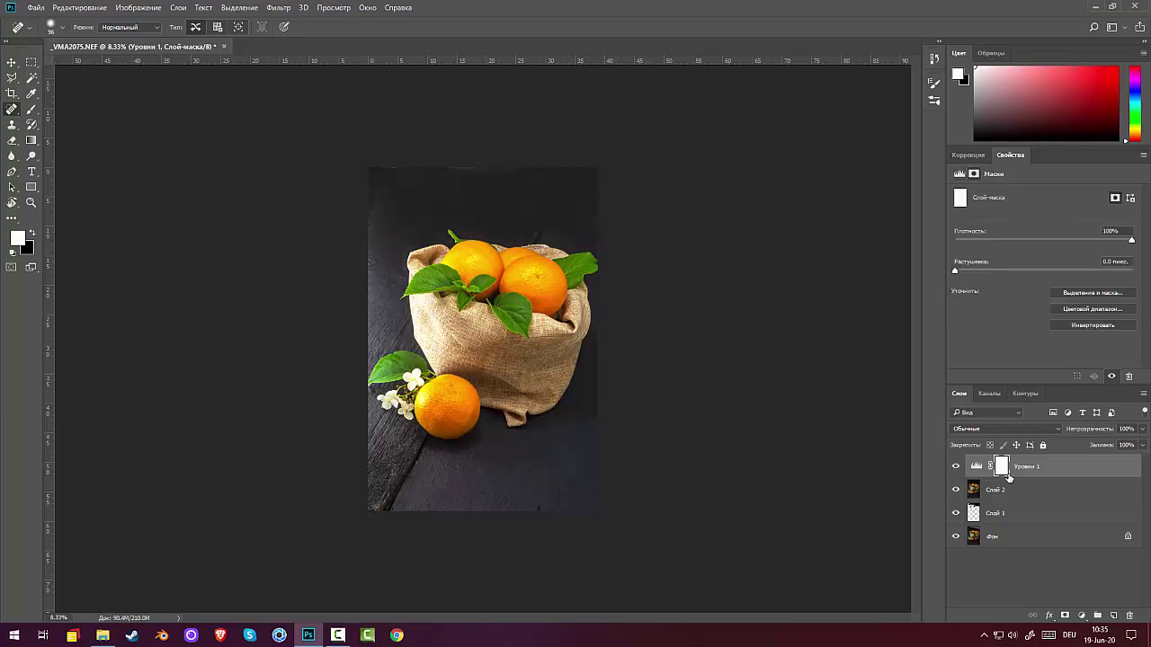
key(ctrl+i)
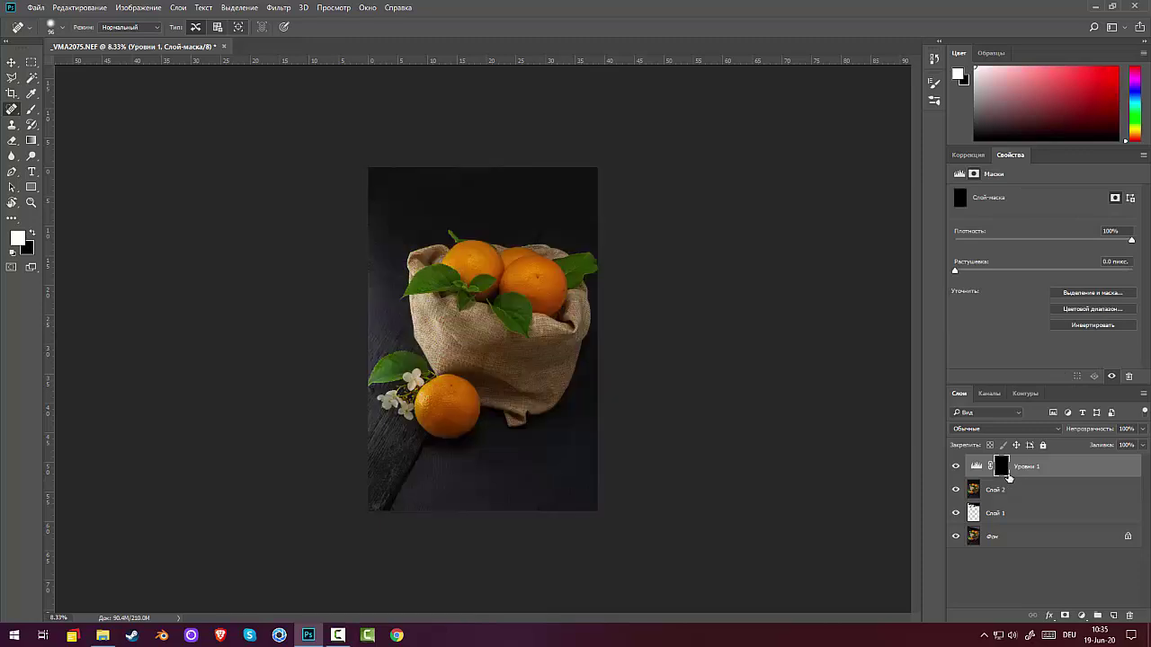
- Brighten the leaves and sack with white radial gradients on the Levels mask, lowering the gradient opacity to 29% for softer areas
click(31, 141)
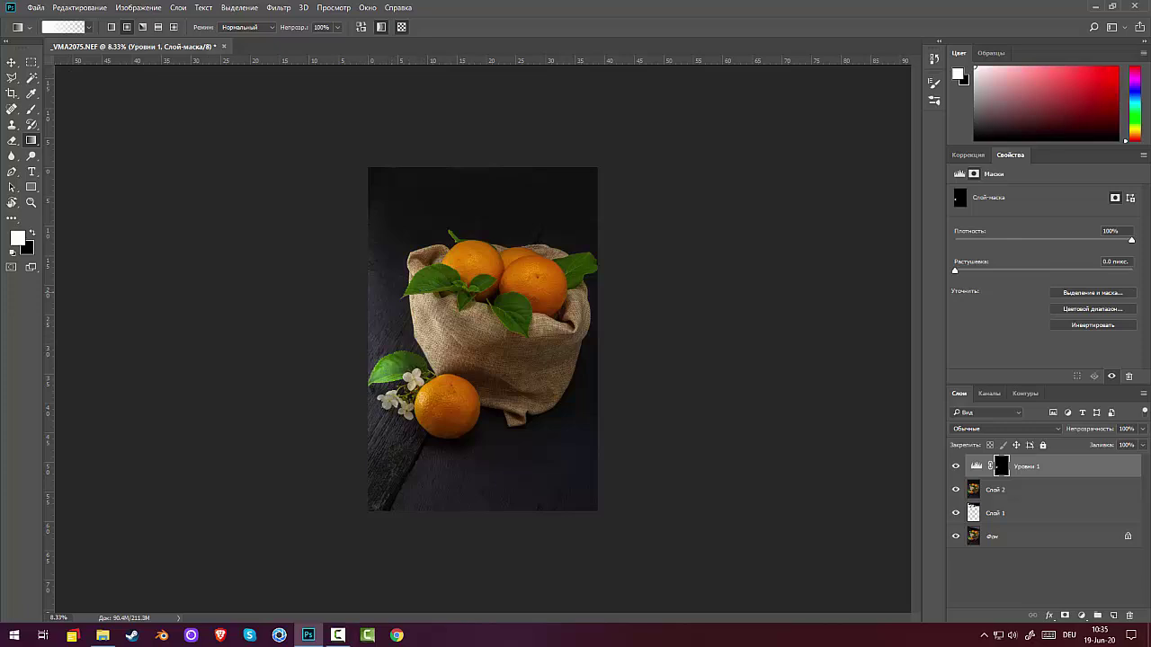
drag(454, 275, 455, 275)
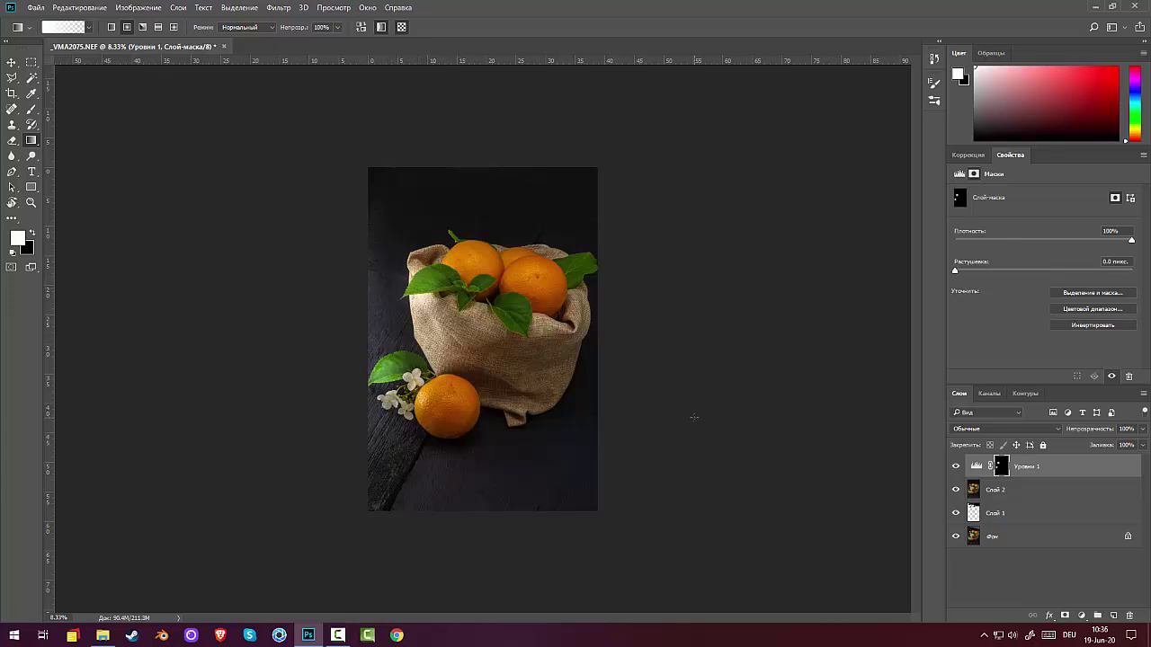
key(ctrl+z)
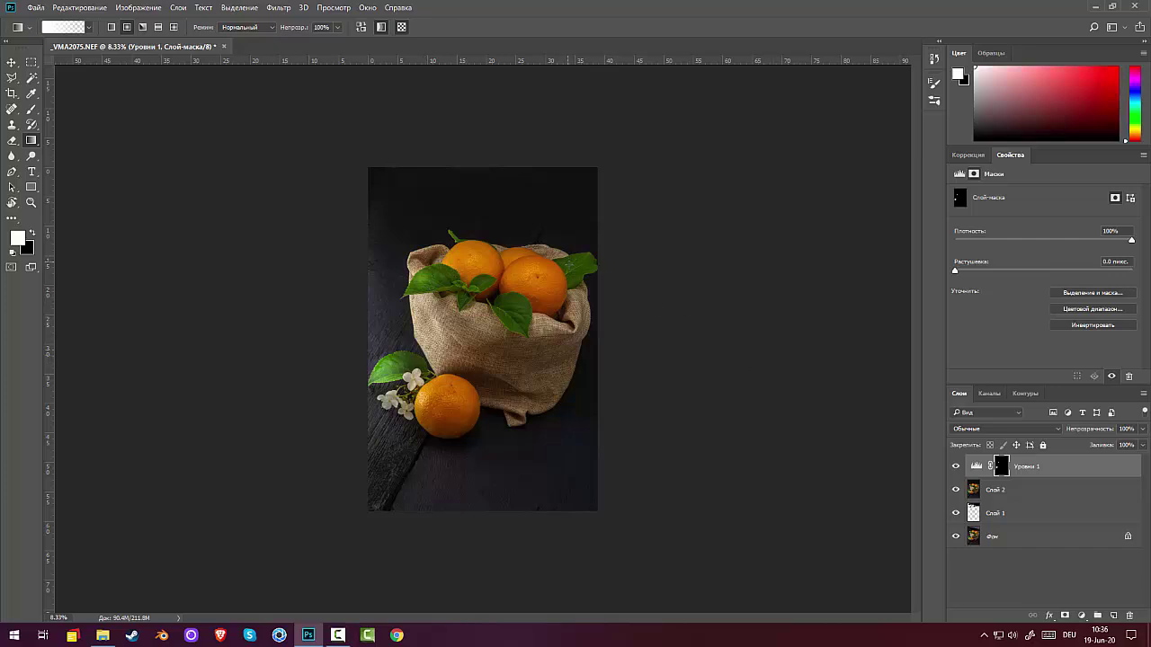
drag(583, 265, 819, 358)
drag(289, 27, 253, 31)
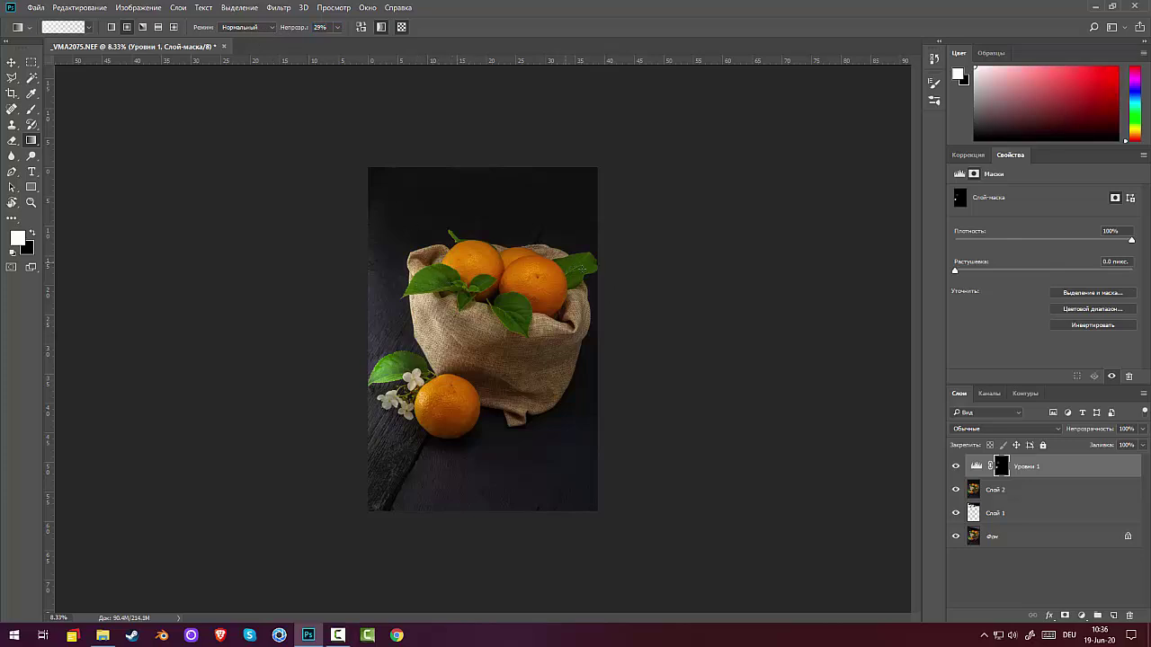
drag(512, 280, 510, 361)
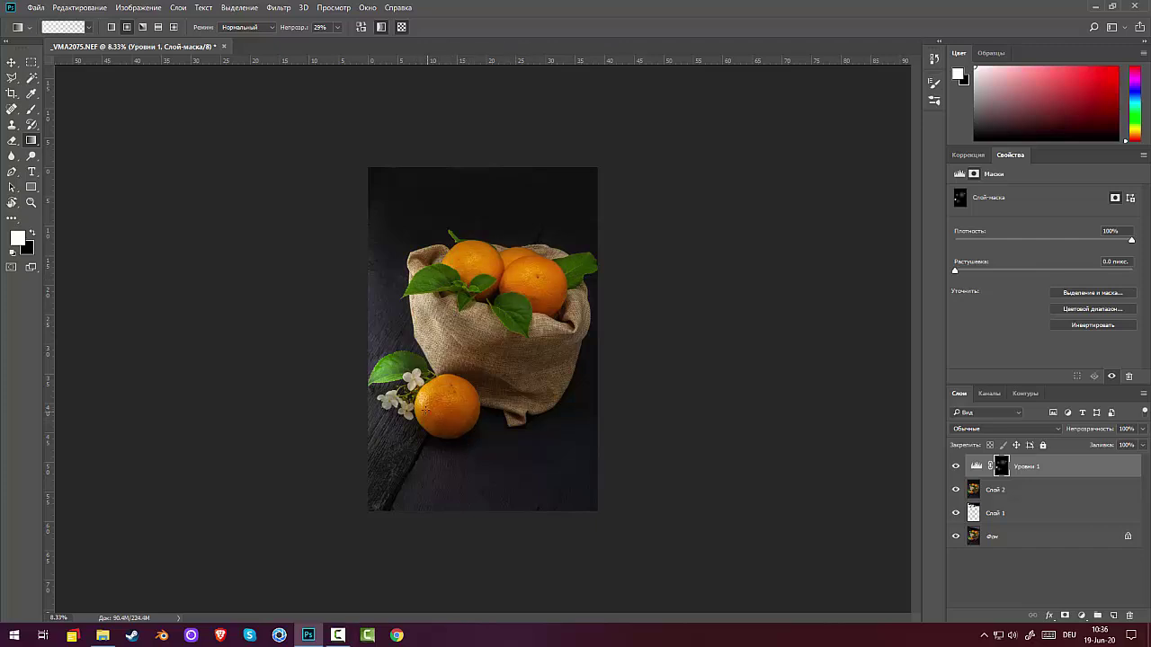
- Examine the brightened oranges, leaves and sack at smaller and larger magnifications
key(ctrl+minus)
key(ctrl+minus)
key(ctrl+minus)
key(ctrl+minus)
key(ctrl+minus)
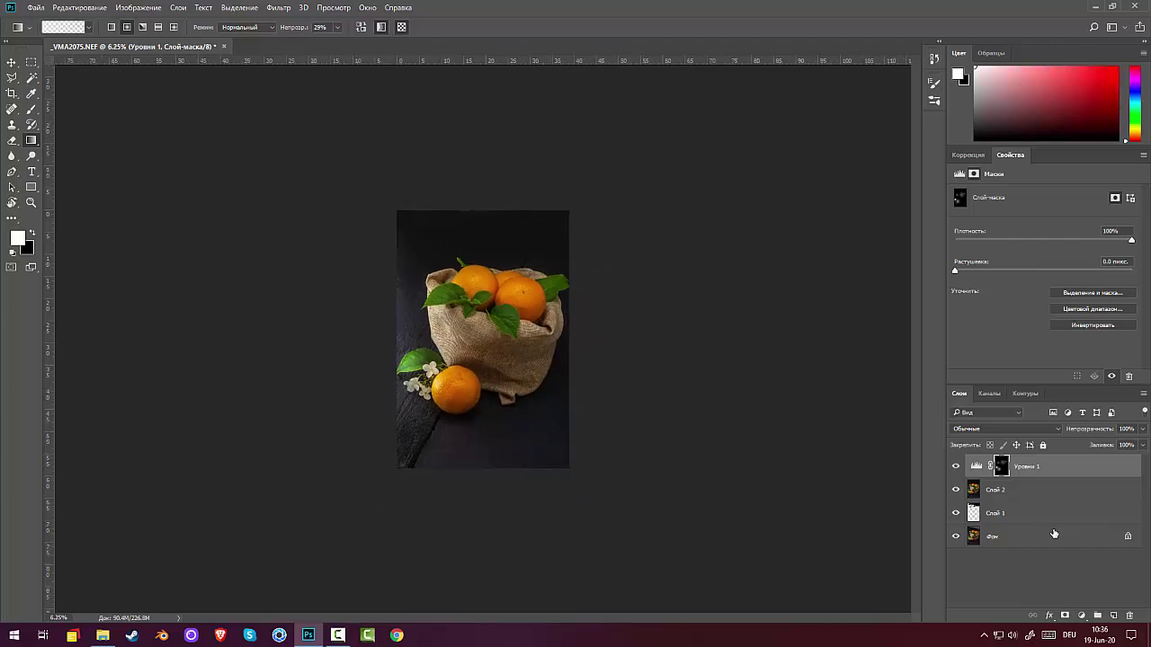
key(ctrl+plus)
key(ctrl+plus)
key(ctrl+plus)
key(ctrl+plus)
key(ctrl+plus)
key(ctrl+plus)
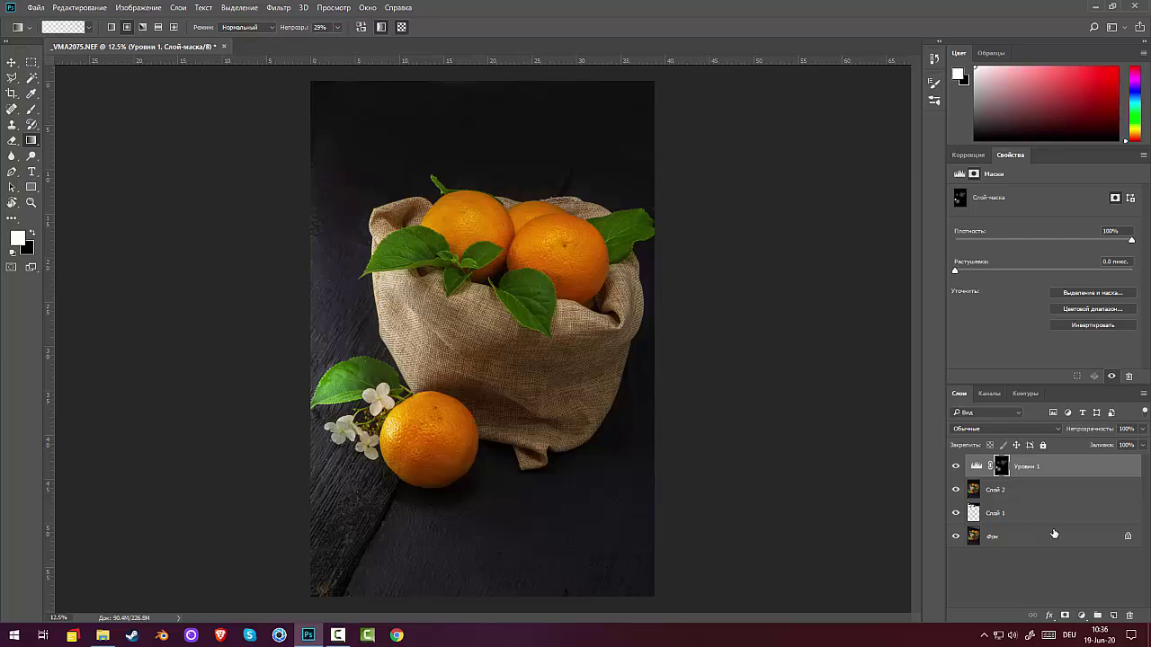
key(ctrl+minus)
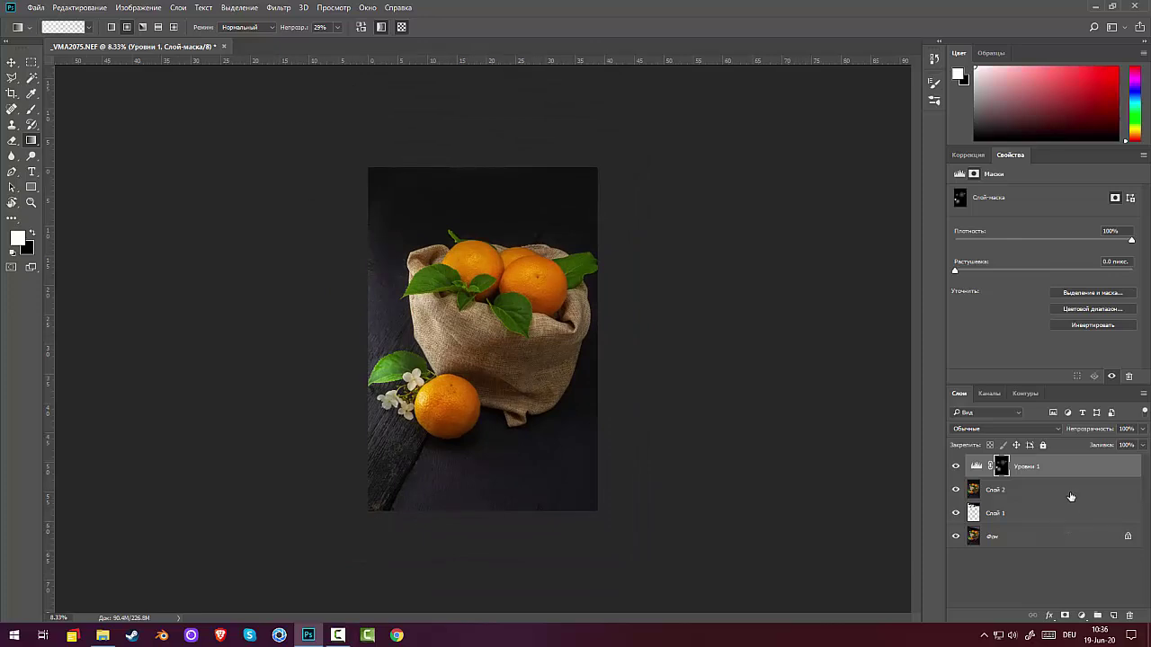
- Stamp all visible layers into a new top layer and add a Levels adjustment above it with black input 5 and midtones 0.95
click(1049, 467)
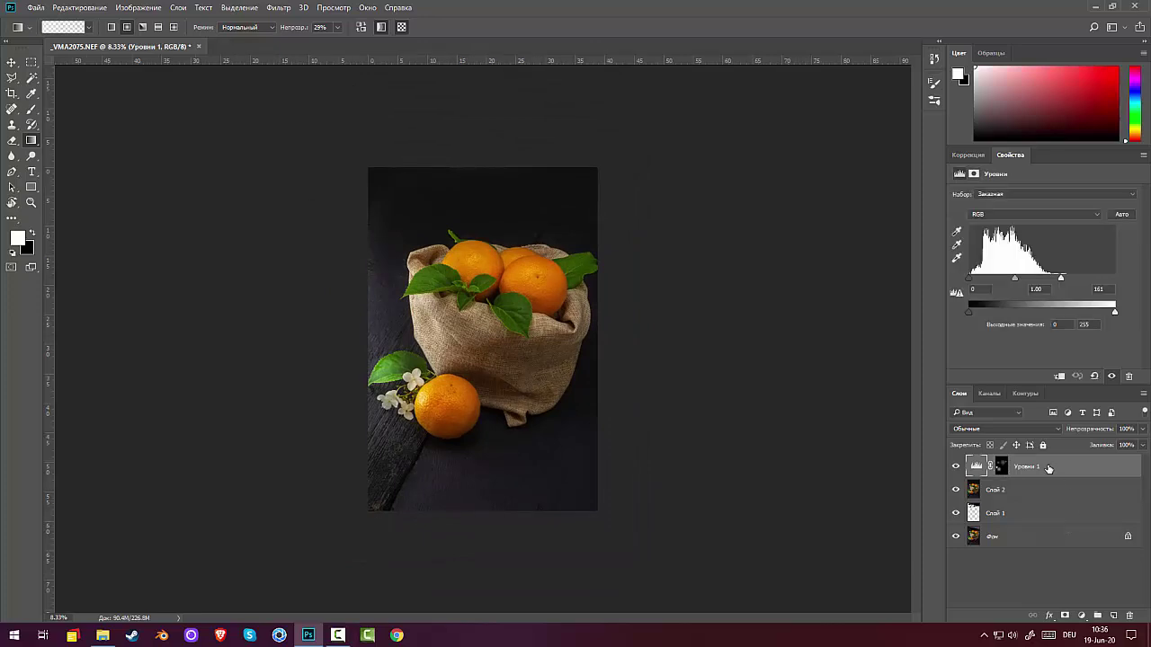
key(ctrl+shift+alt+e)
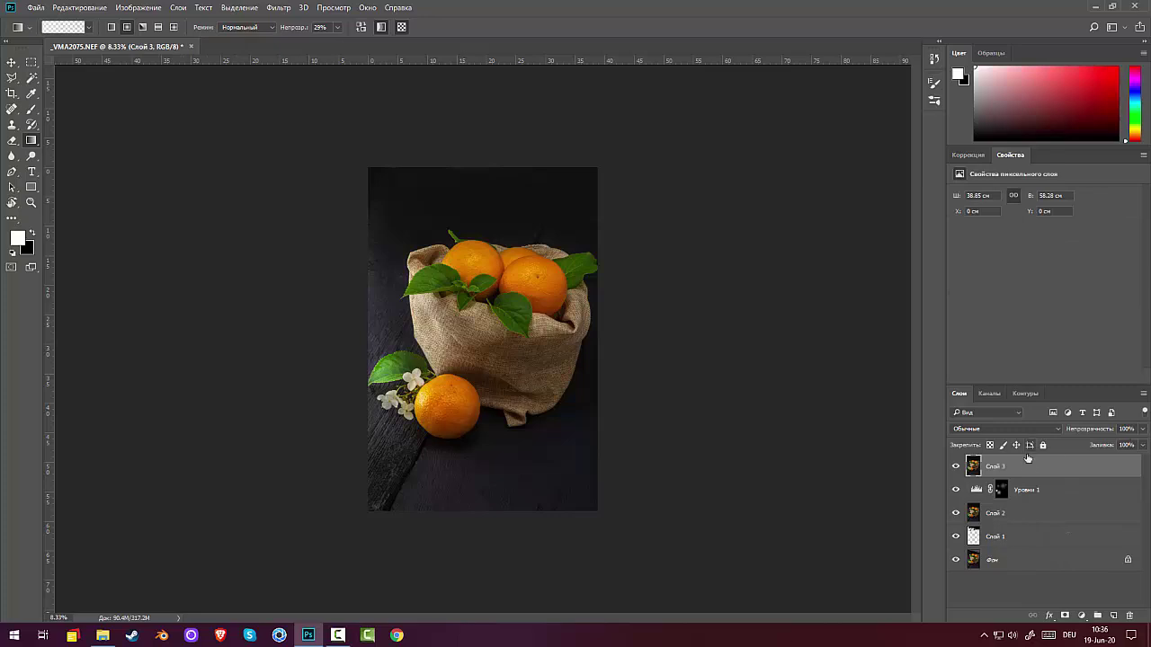
click(963, 154)
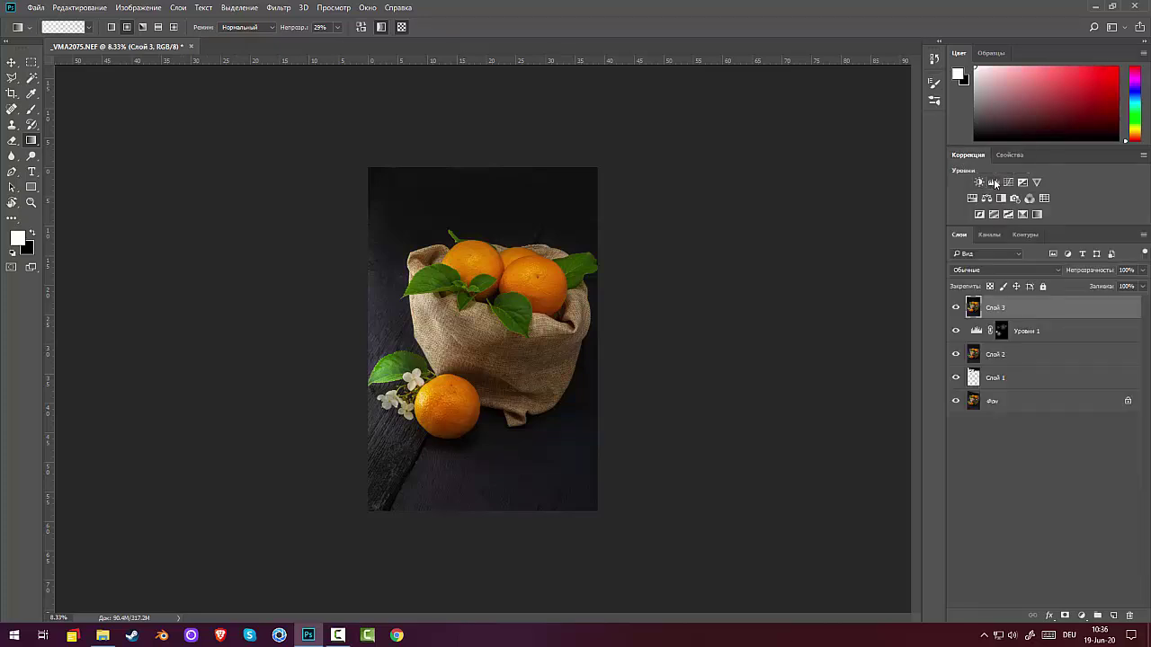
click(993, 182)
mouse_move(970, 279)
mouse_down()
mouse_move(987, 282)
mouse_move(972, 280)
mouse_up()
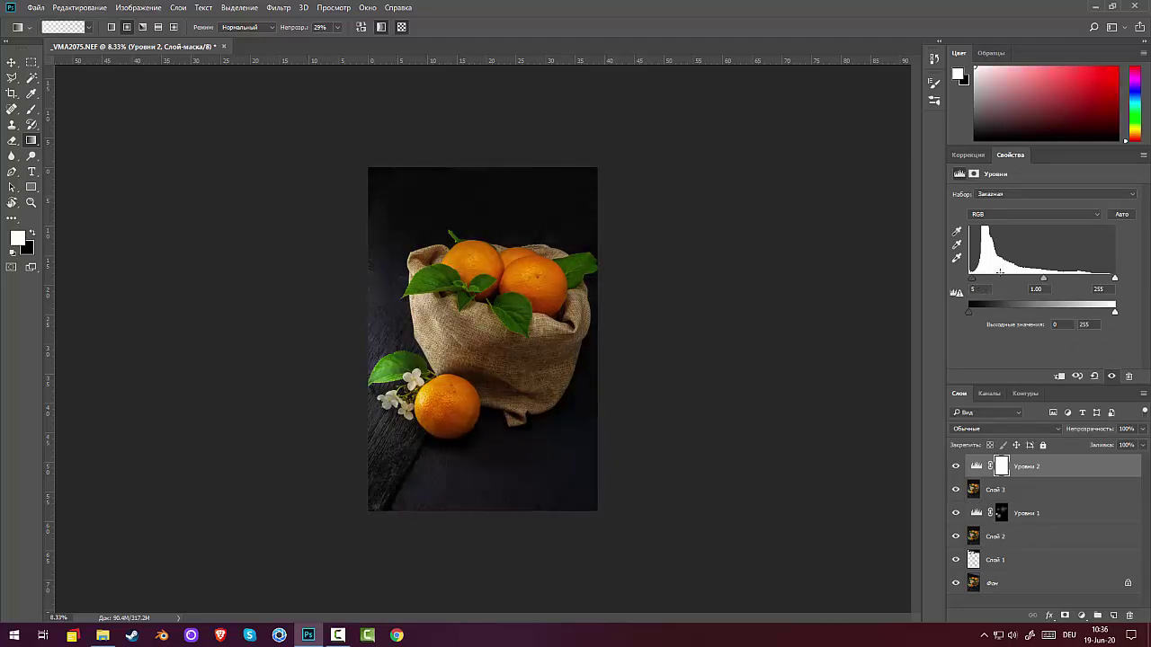
drag(1044, 279, 1046, 276)
- Invert the new Levels mask to black and reveal the effect over the sack with white radial gradients, raising the gradient opacity to 69%
click(1003, 467)
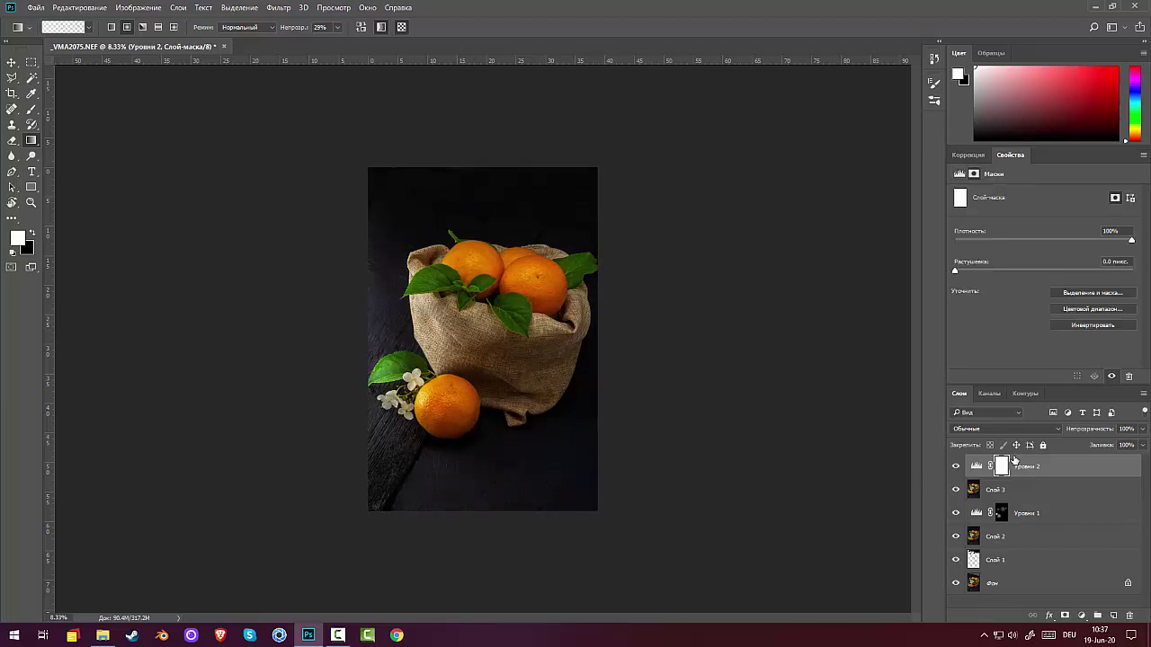
key(ctrl+i)
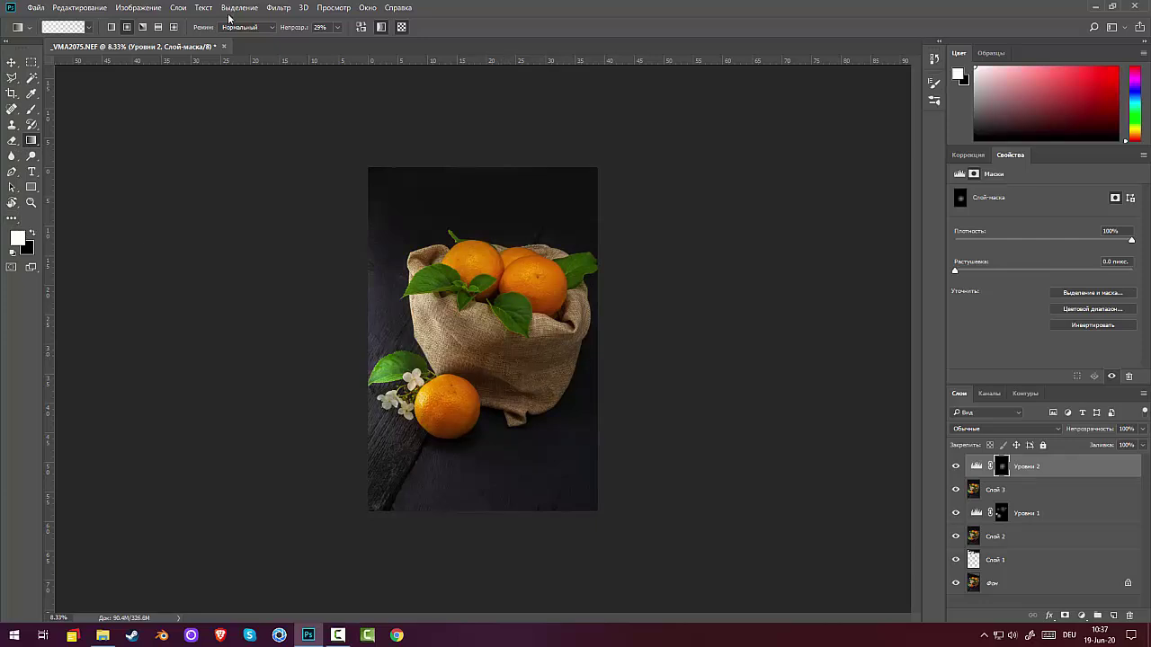
drag(294, 30, 316, 32)
click(509, 365)
- Stamp all visible layers into a new layer above the second Levels adjustment
click(1054, 466)
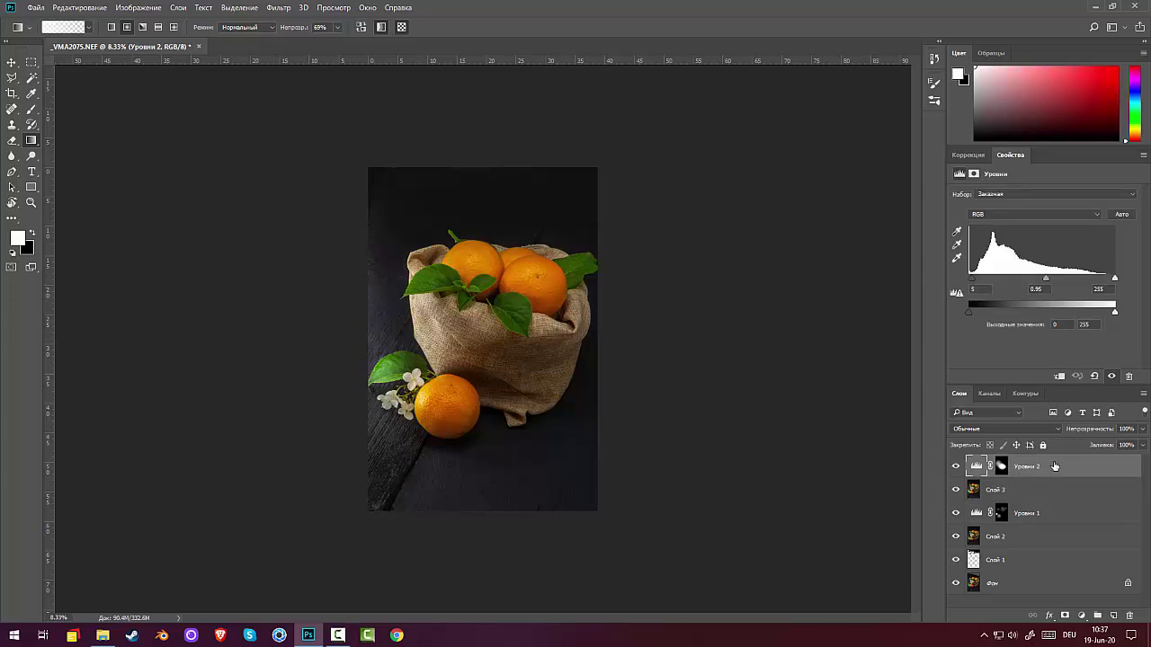
key(ctrl+shift+alt+e)
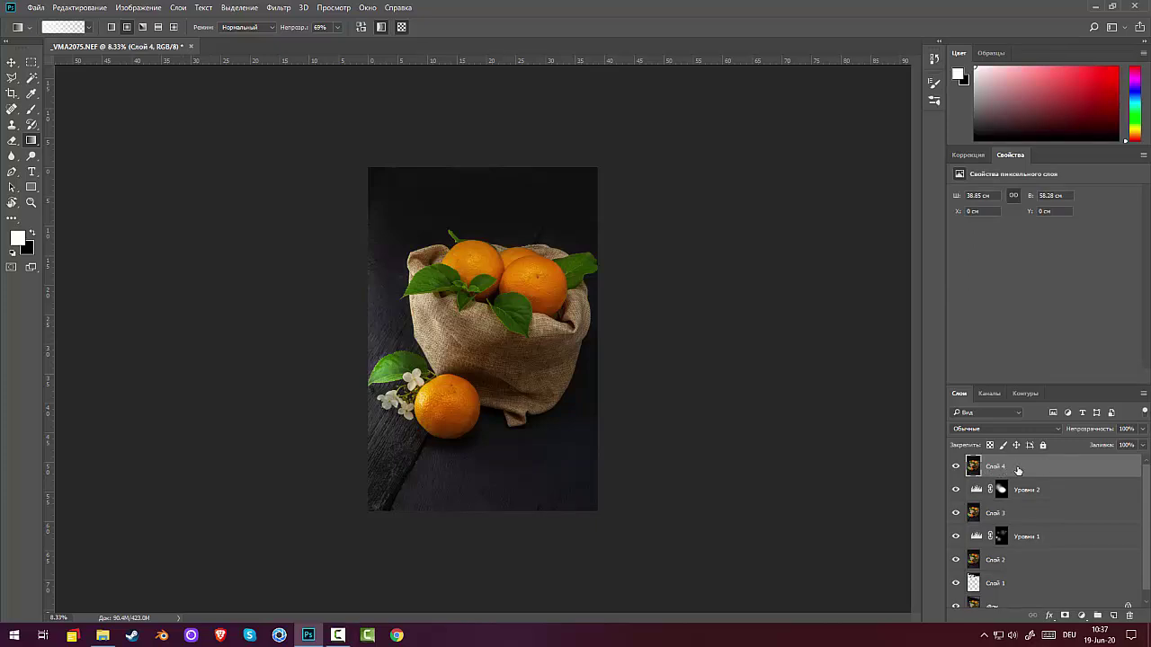
click(334, 637)
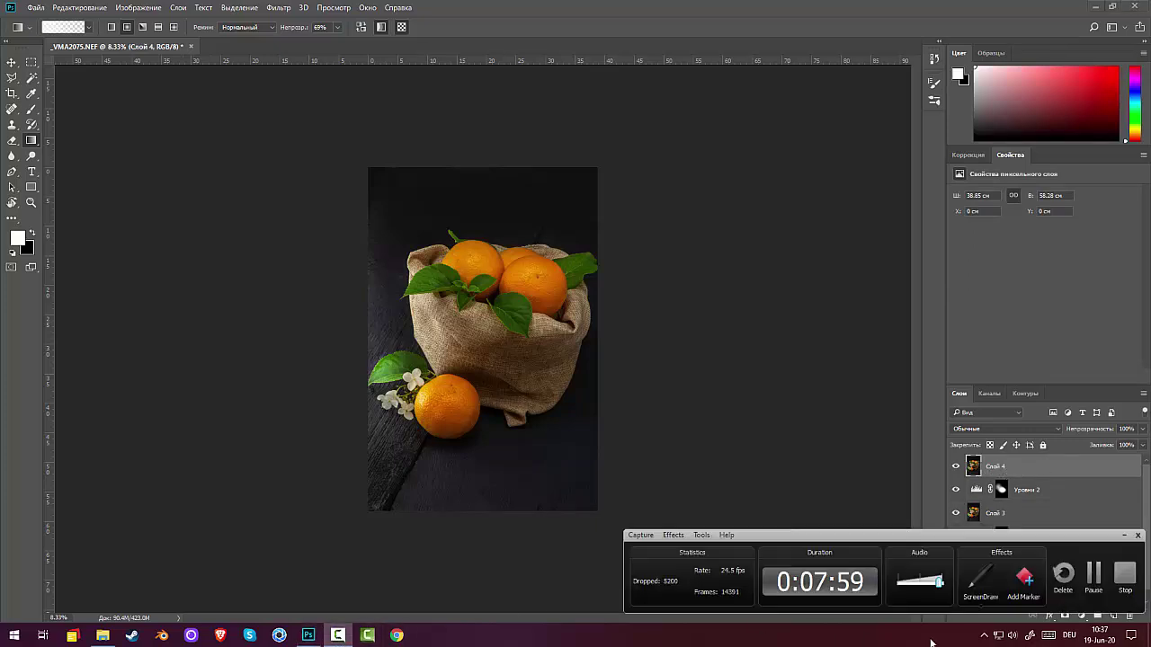